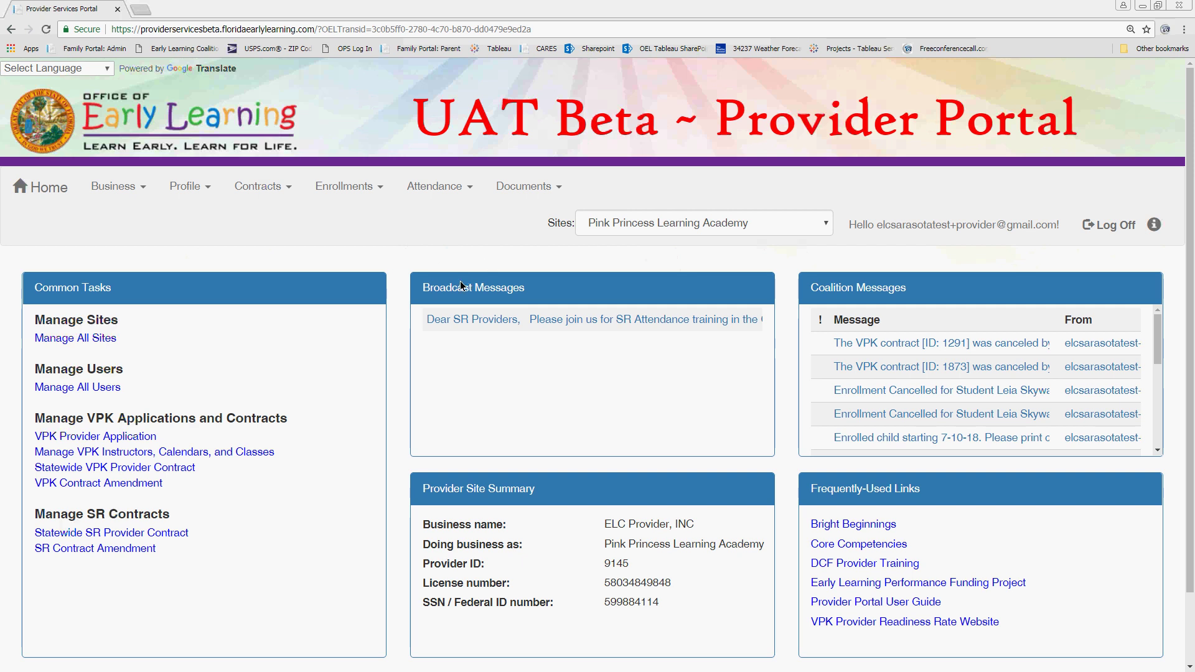
# Step: Read the SR attendance training broadcast message and the coalition message about the child starting 7-10-18, closing each one
pyautogui.click(518, 322)
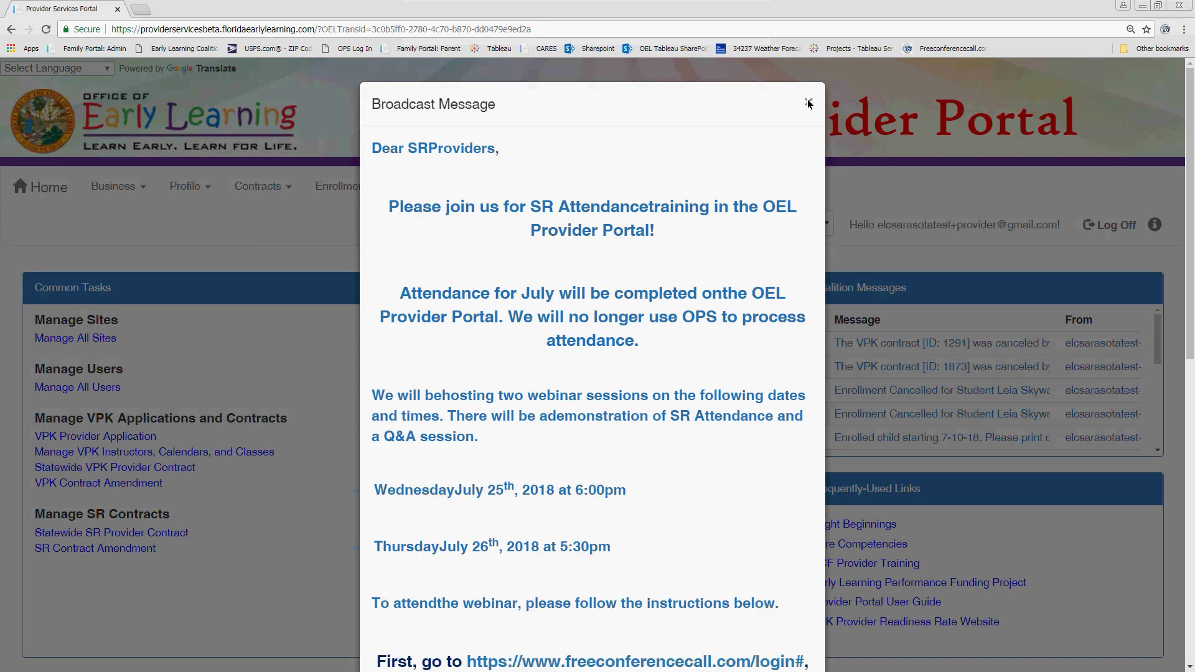
pyautogui.click(809, 102)
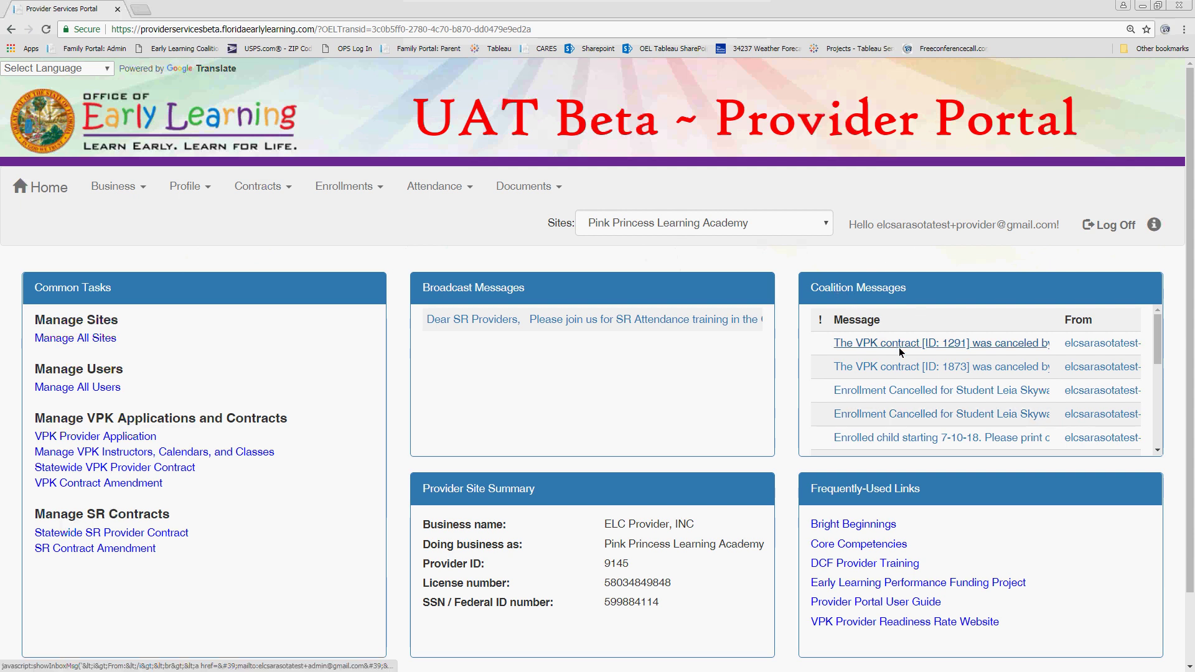
pyautogui.click(913, 439)
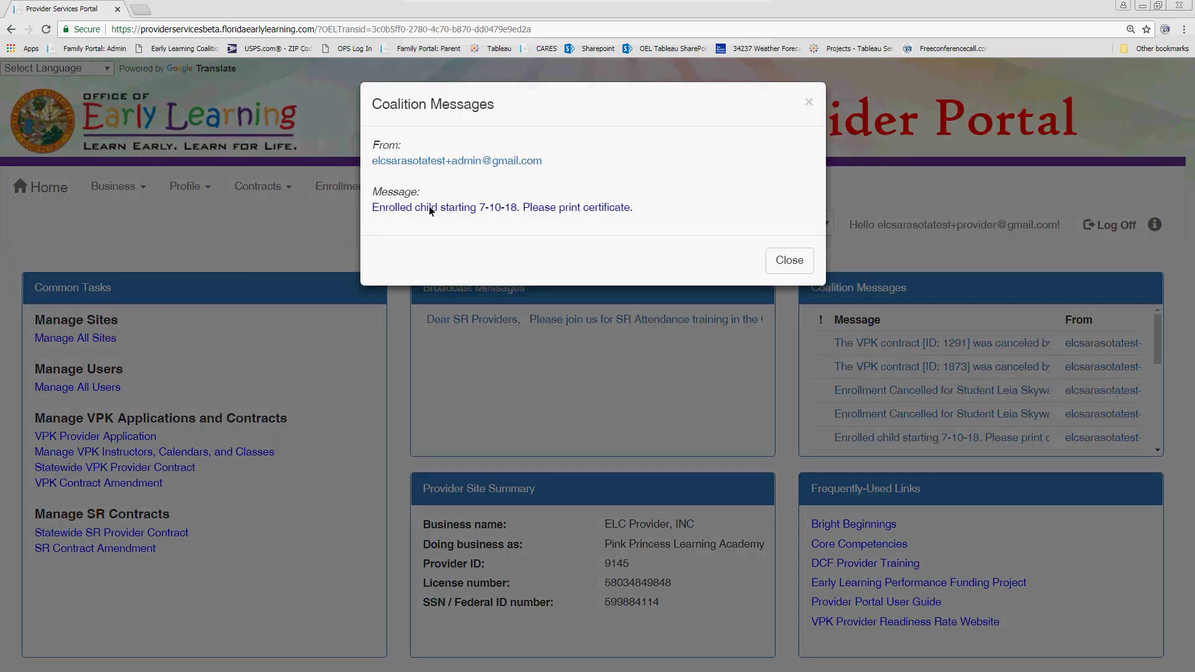
pyautogui.click(808, 262)
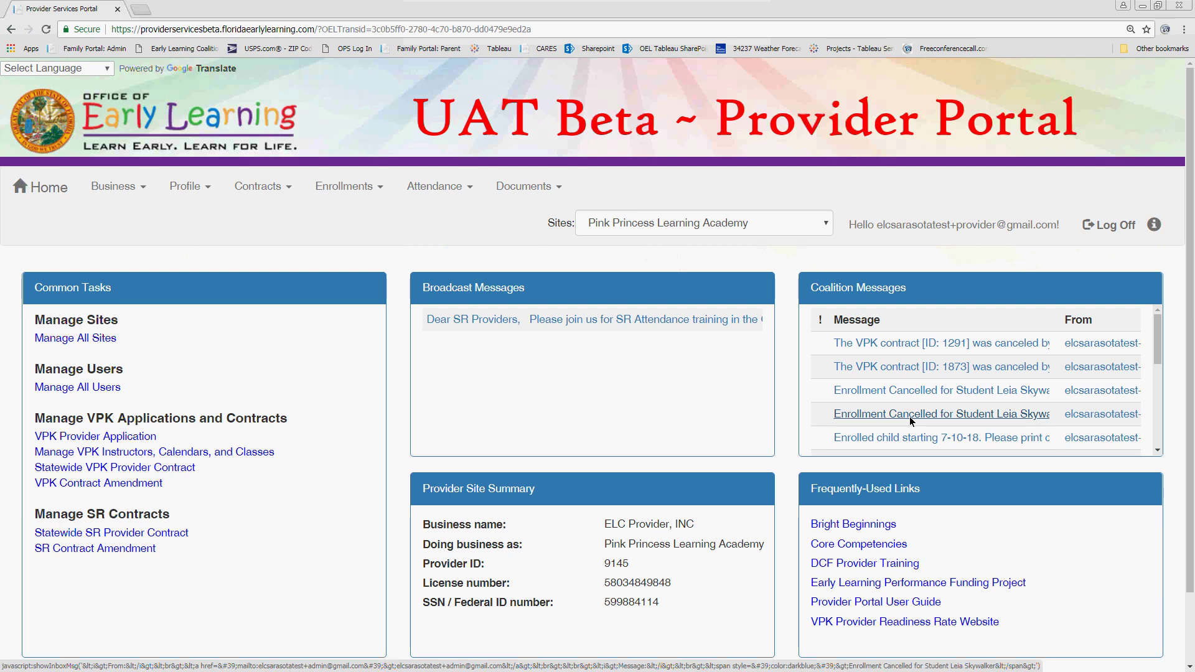
# Step: Open the page for viewing and editing existing SR enrollments
pyautogui.click(345, 192)
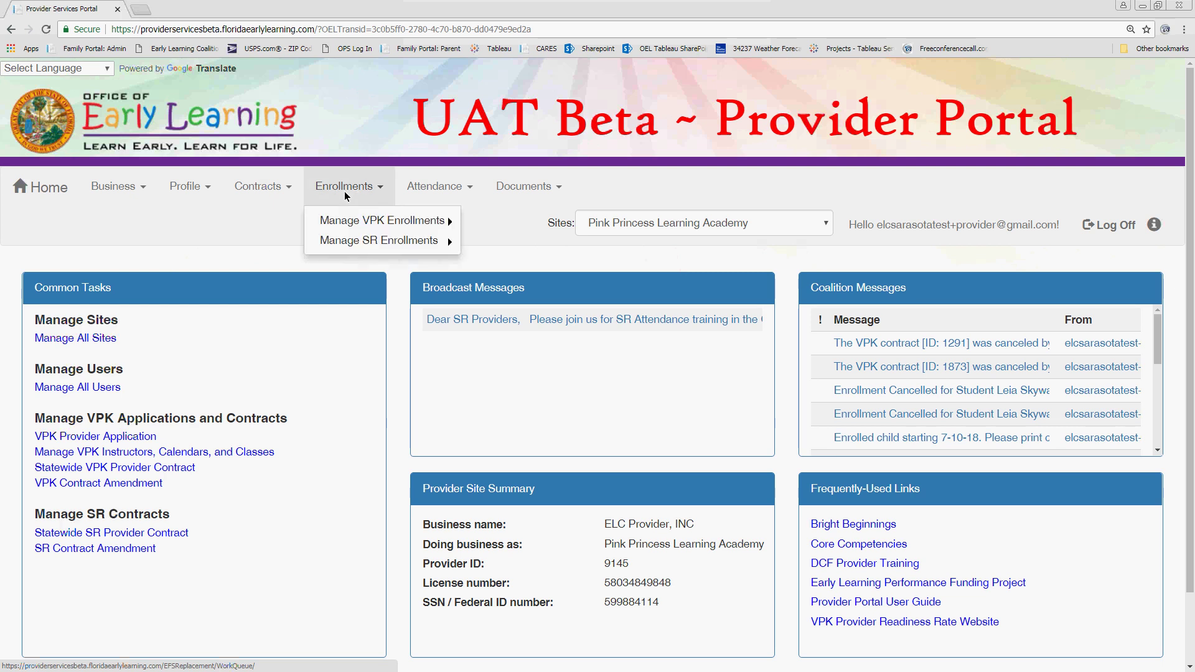
pyautogui.moveTo(359, 242)
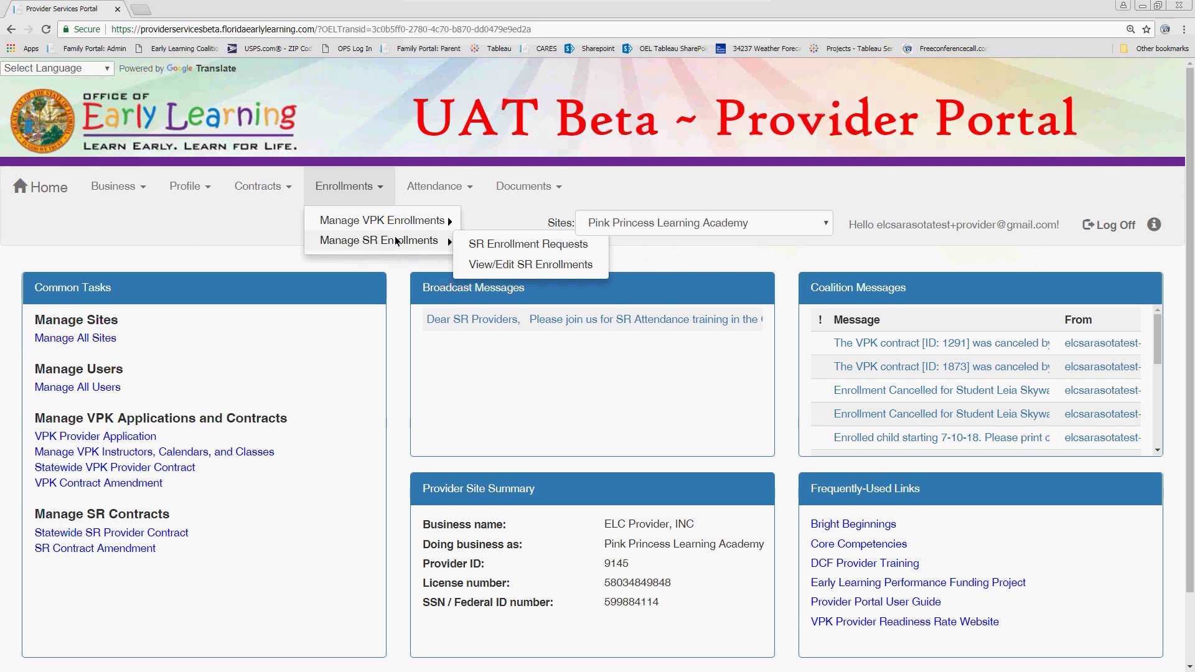
pyautogui.click(532, 265)
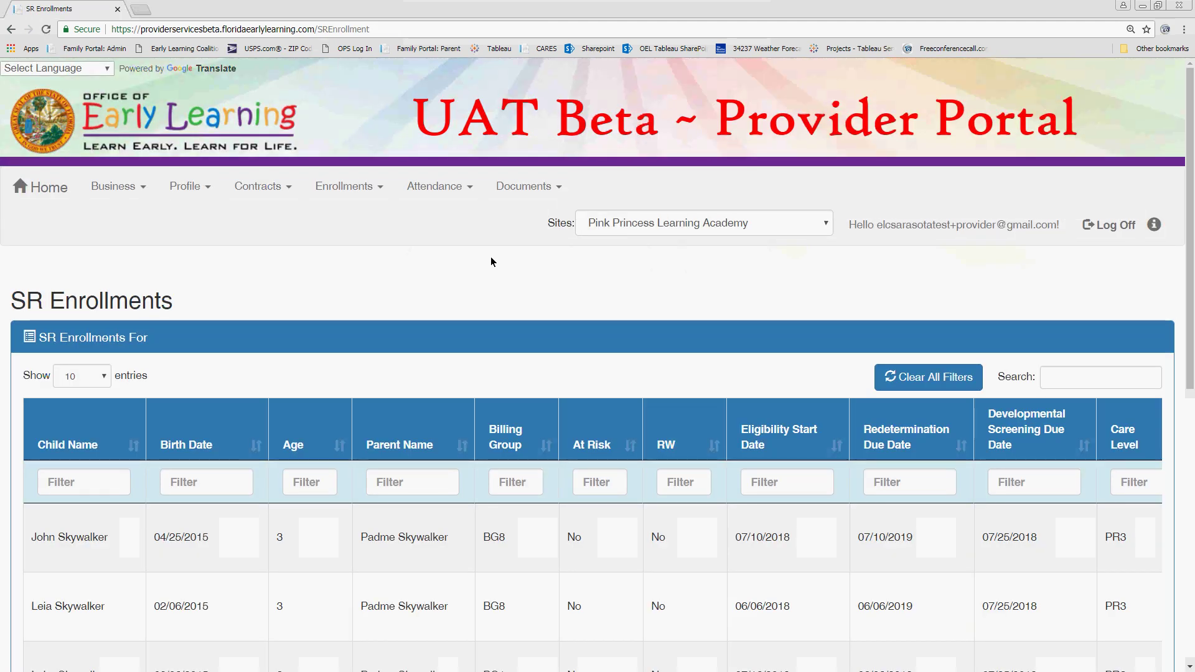
# Step: Examine all rows and columns of the SR enrollments table, from child details through to status and available actions
pyautogui.scroll(-4, 484, 256)
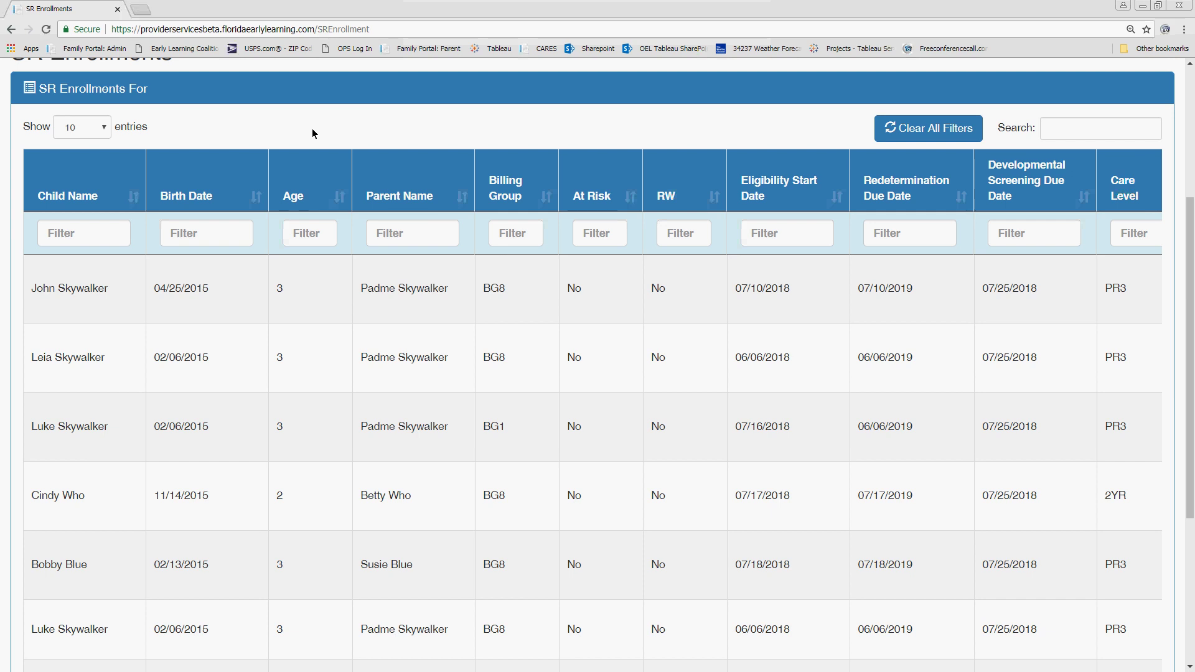
pyautogui.scroll(-2, 312, 128)
pyautogui.scroll(3, 219, 154)
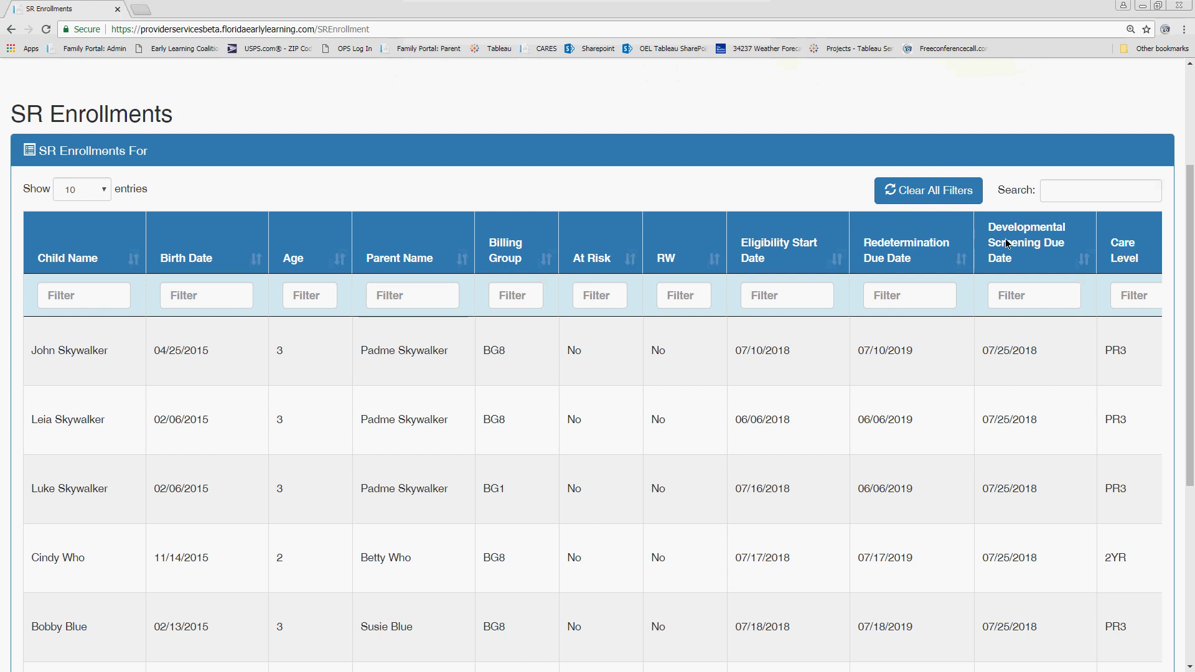
pyautogui.scroll(-5, 587, 407)
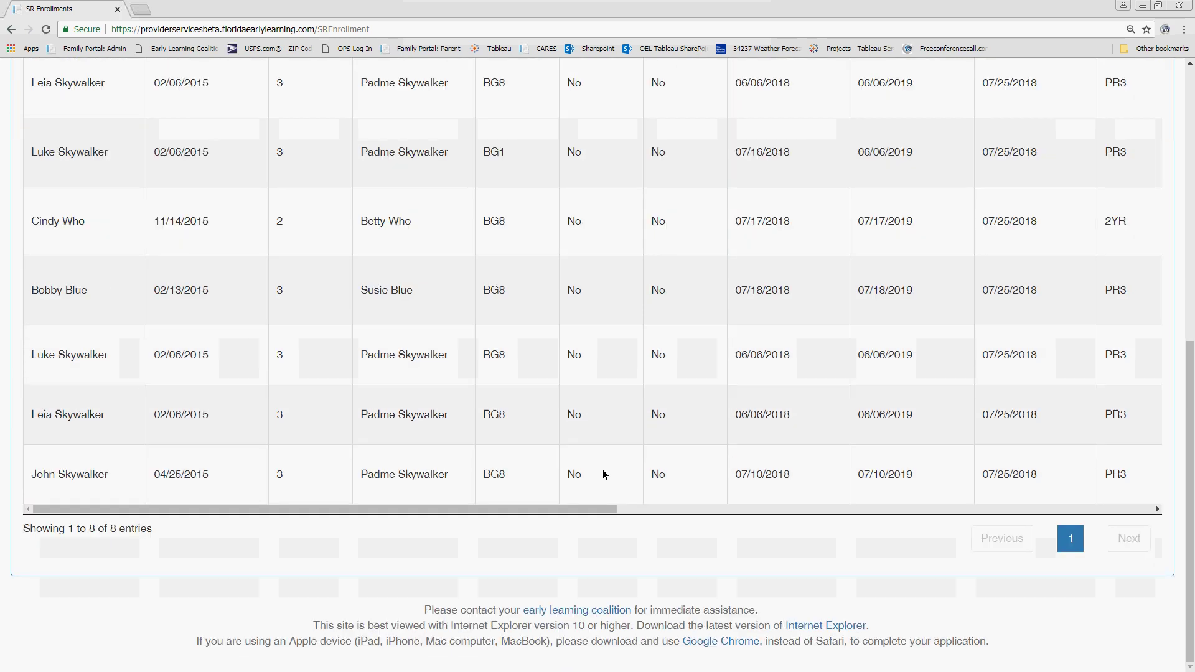
pyautogui.moveTo(558, 508); pyautogui.dragTo(1163, 542)
pyautogui.scroll(10, 496, 406)
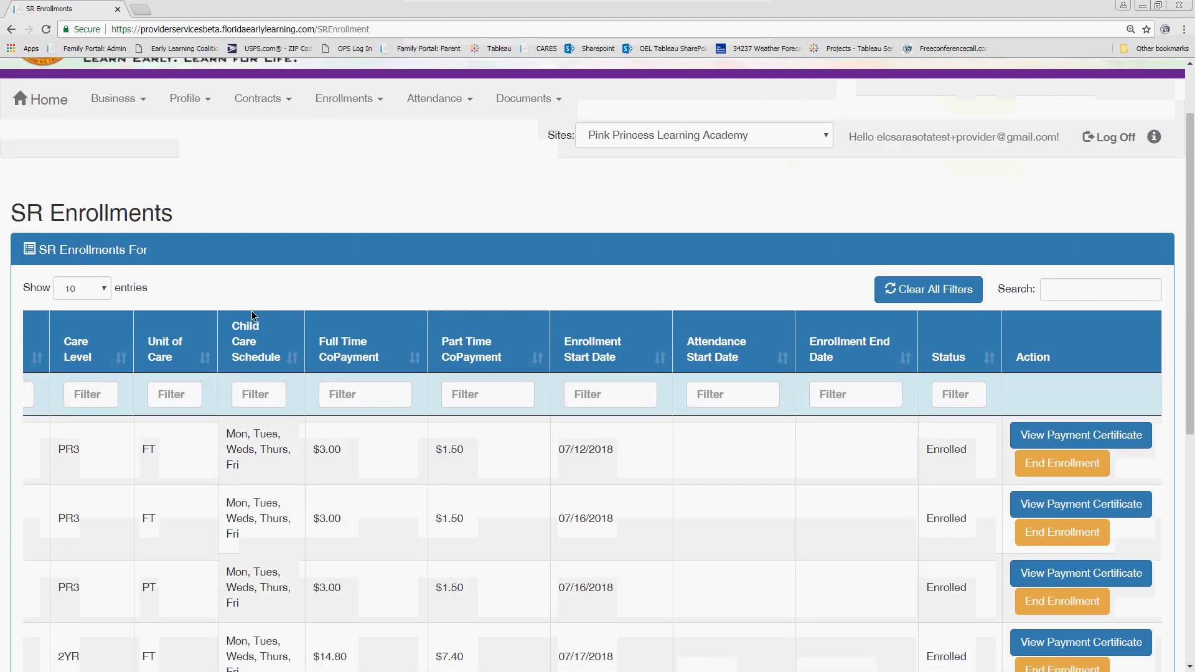
pyautogui.scroll(-3, 254, 316)
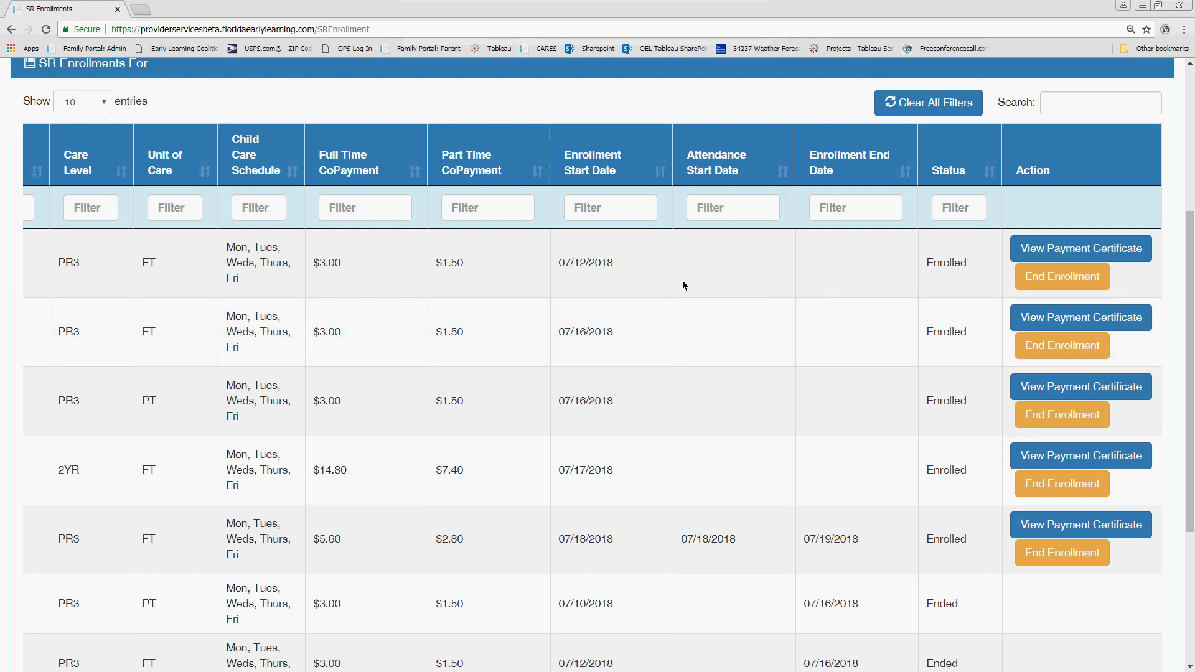
# Step: Open the form for ending the first listed child's SR enrollment and look through the available termination reasons
pyautogui.click(1037, 286)
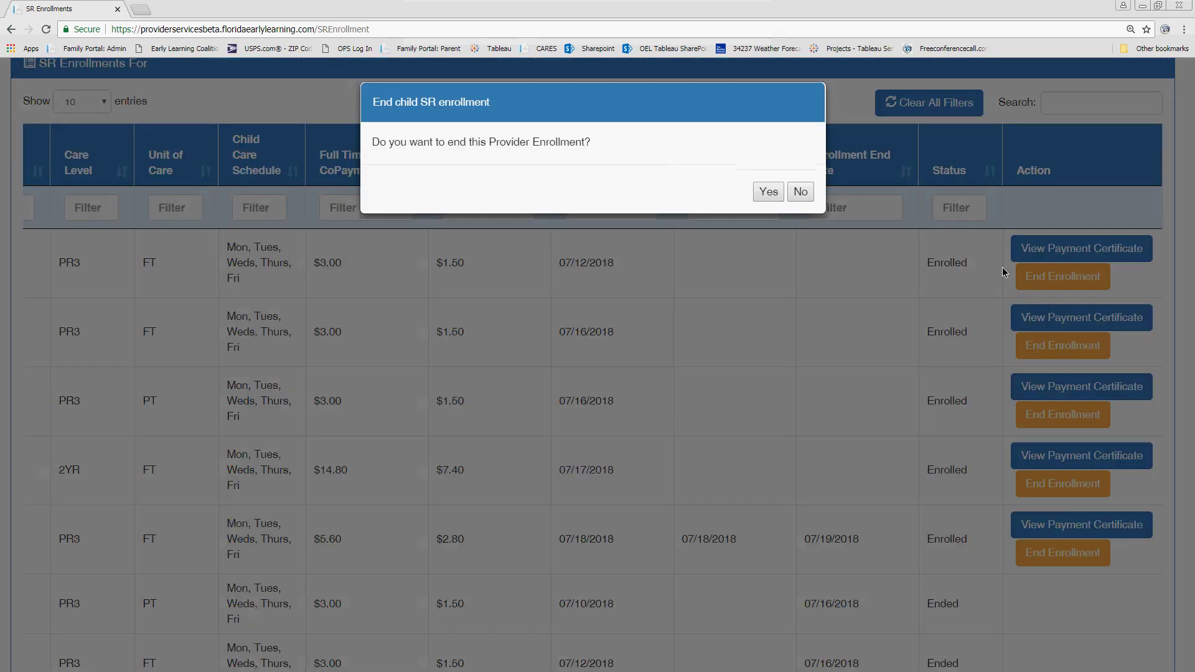
pyautogui.click(769, 192)
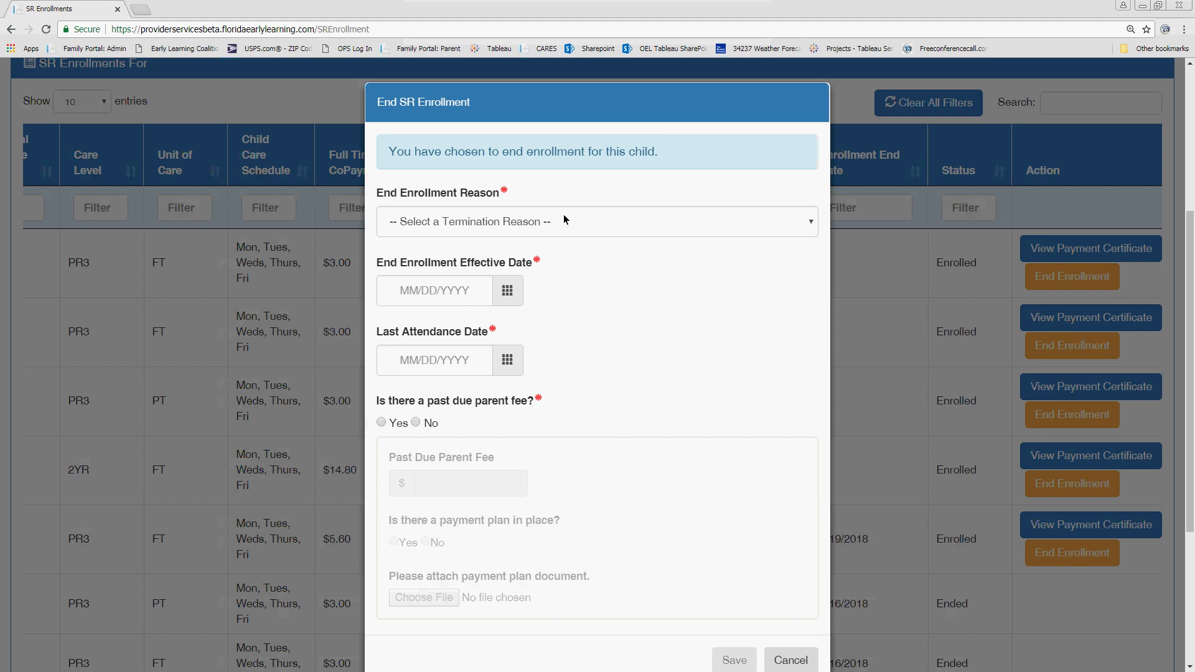
pyautogui.click(564, 215)
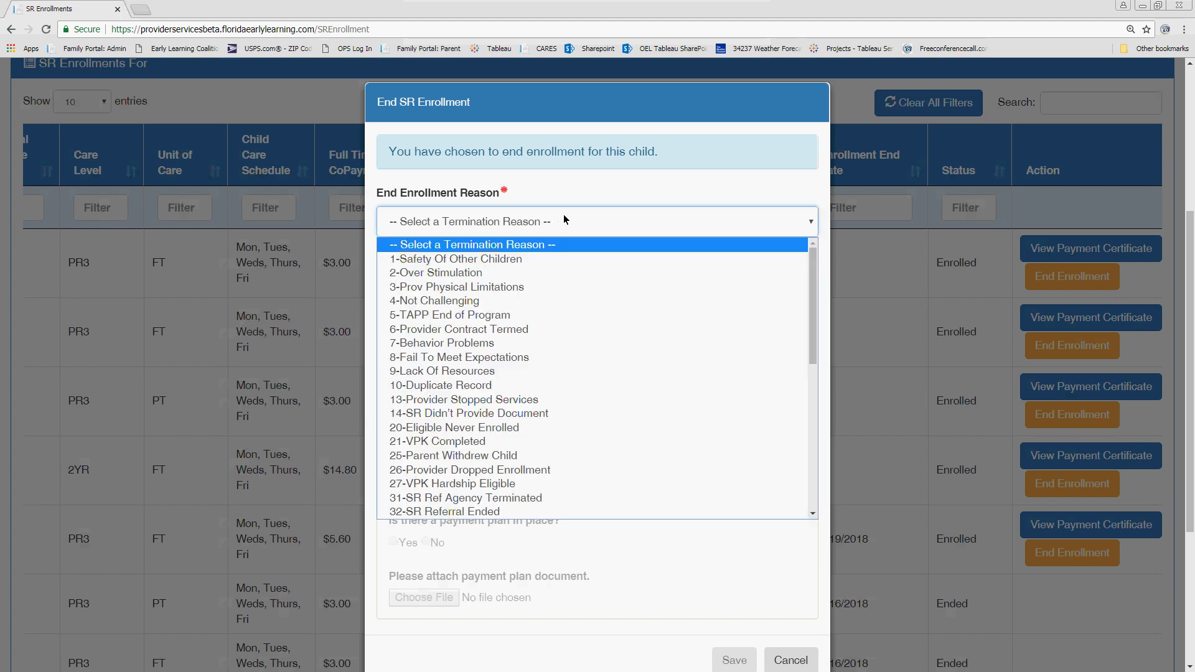
pyautogui.scroll(-8, 530, 312)
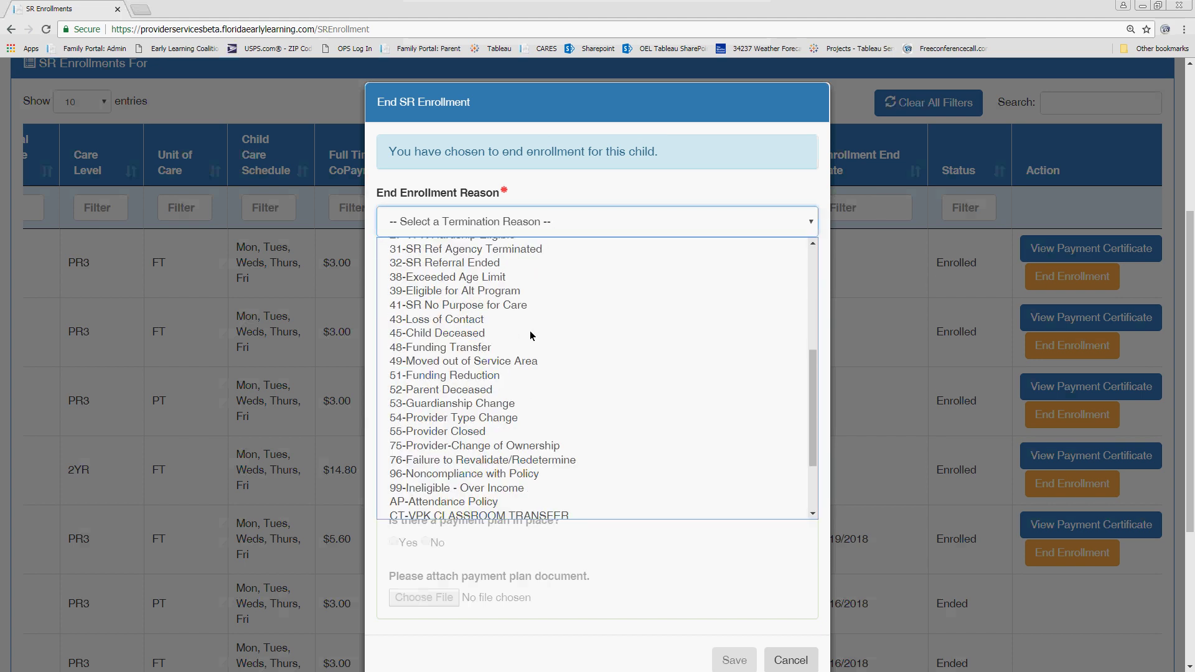
pyautogui.scroll(10, 610, 401)
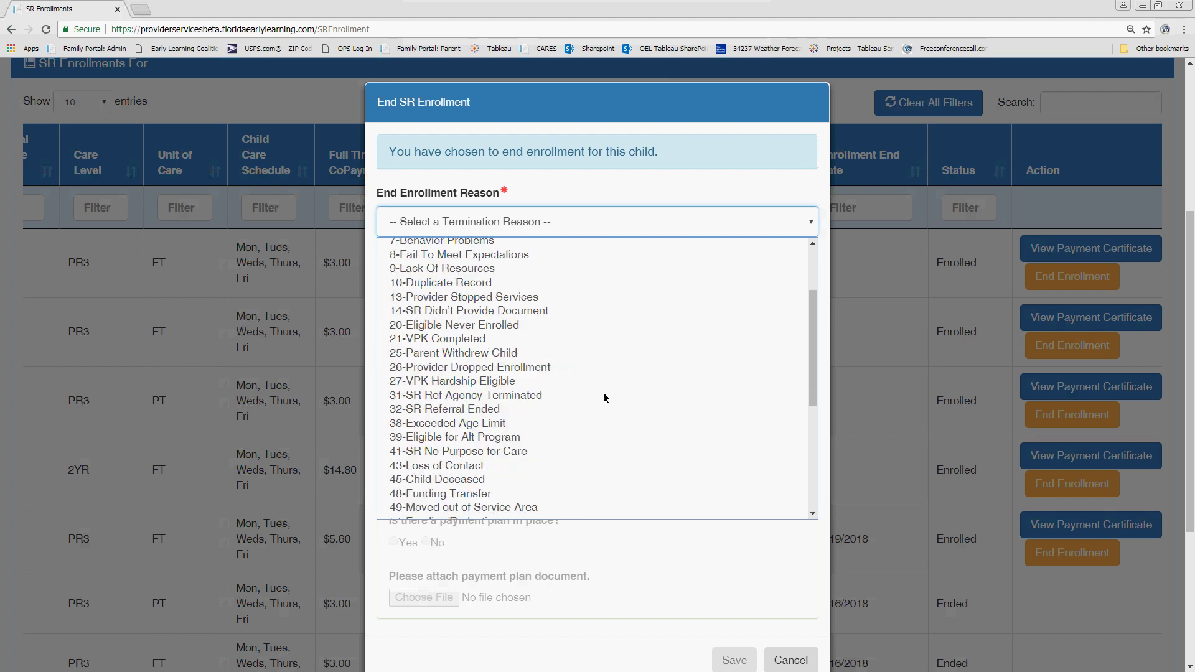
pyautogui.click(573, 190)
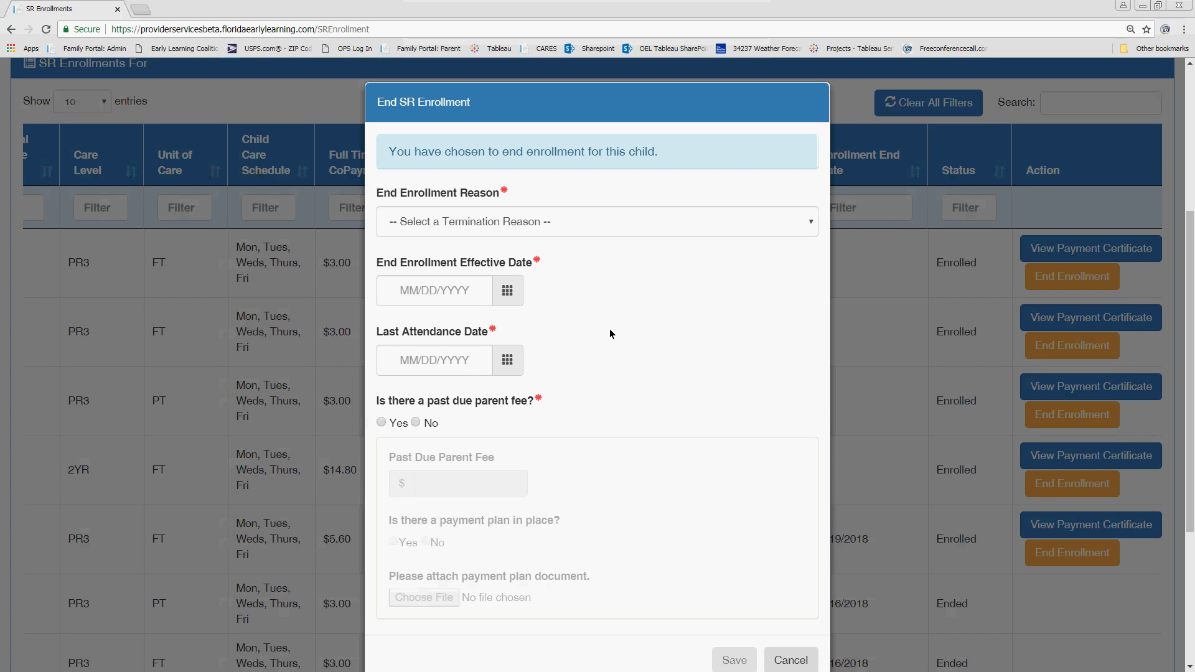
# Step: Answer Yes to both the past due parent fee and the payment plan in place, and cancel the end-enrollment form
pyautogui.scroll(-4, 452, 354)
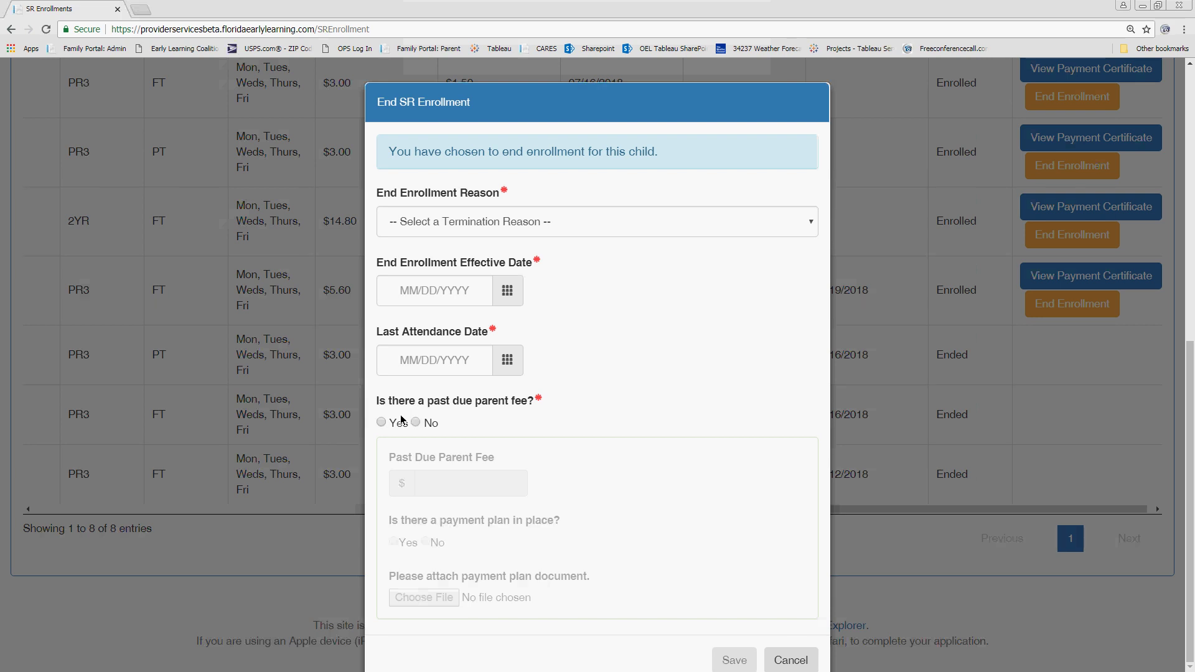
pyautogui.click(382, 423)
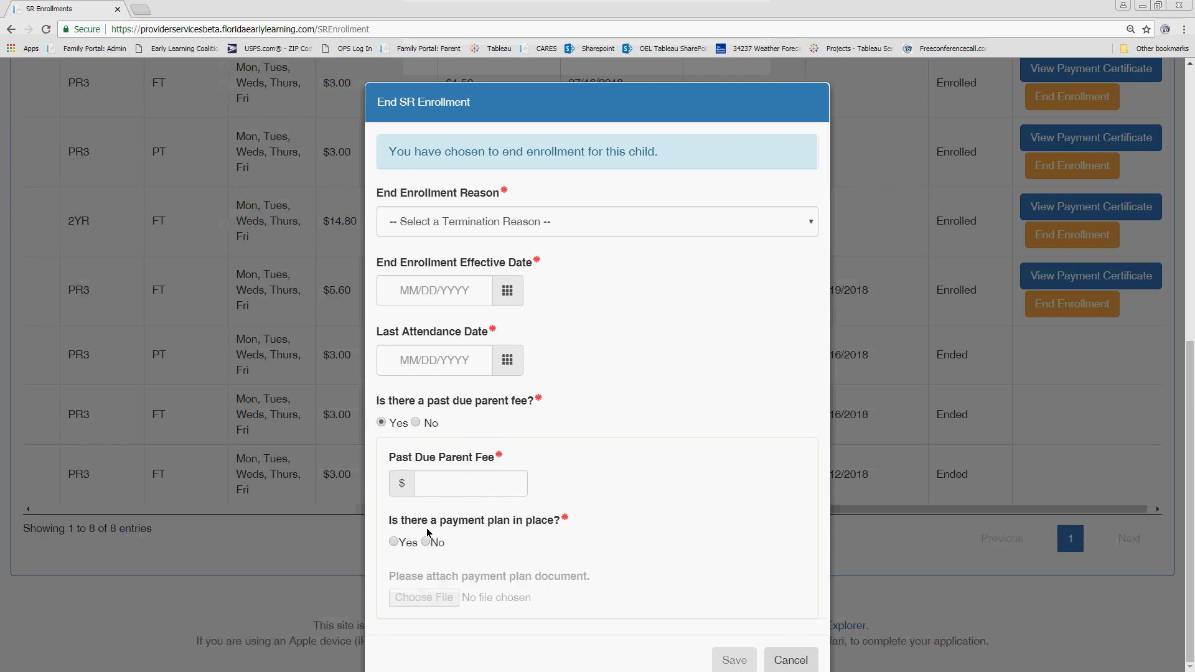
pyautogui.click(393, 543)
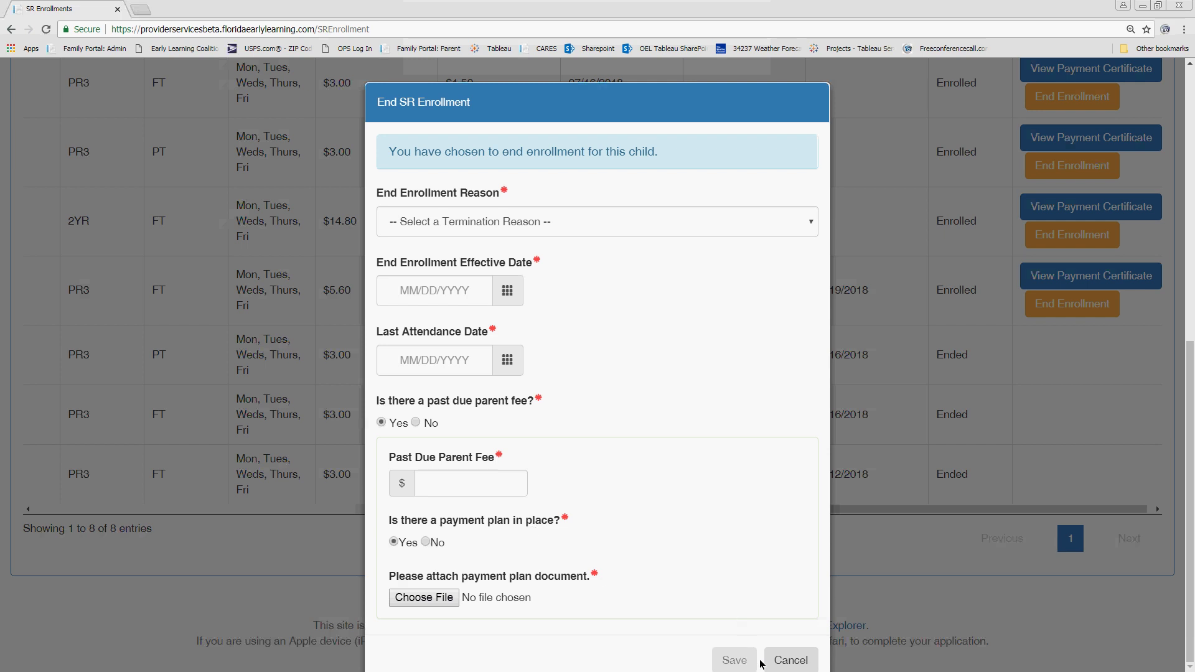
pyautogui.click(779, 665)
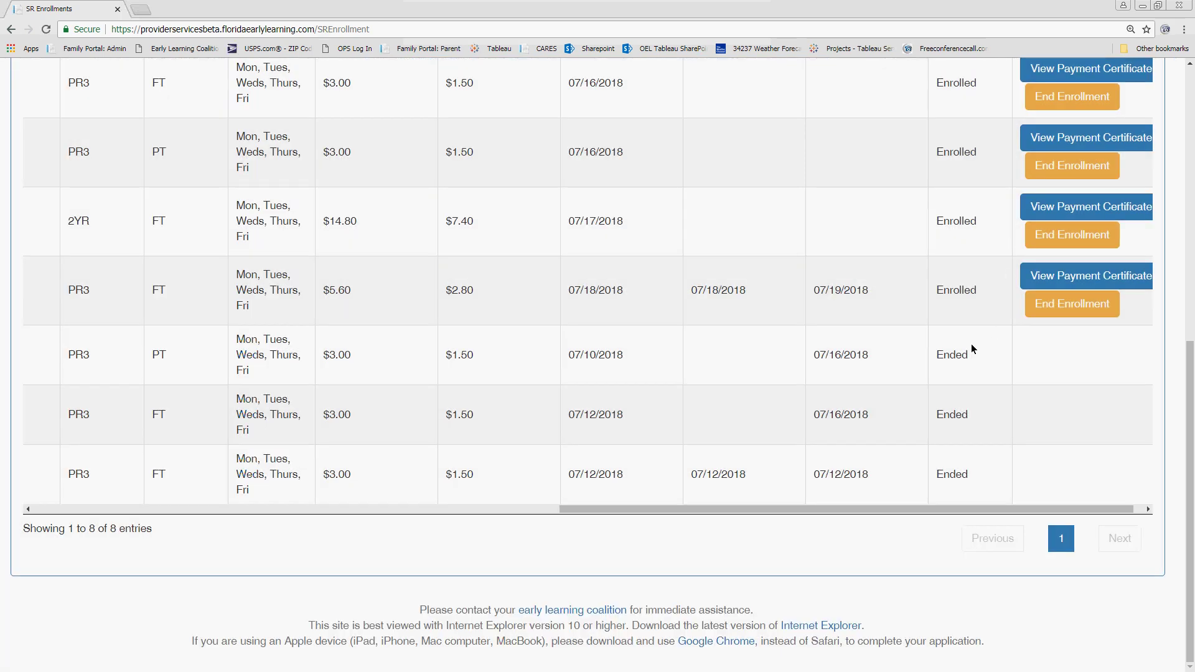
# Step: Open the first listed child's payment certificate, read it from the parent information to the signatures, and close it
pyautogui.scroll(2, 1022, 305)
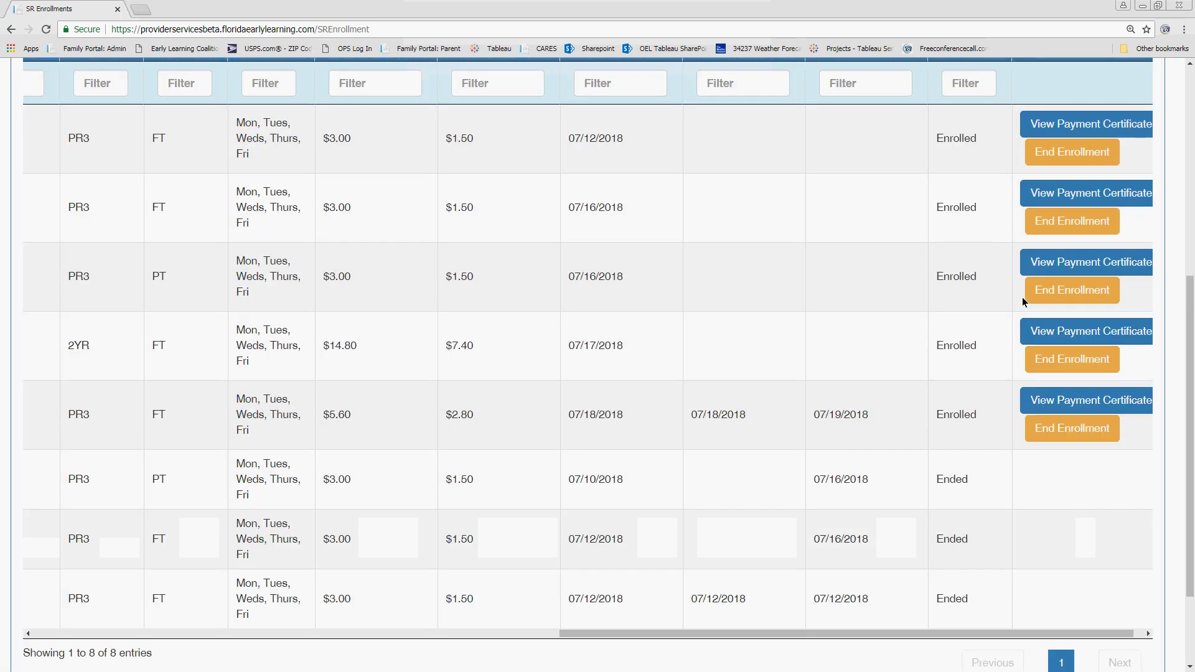
pyautogui.click(1075, 126)
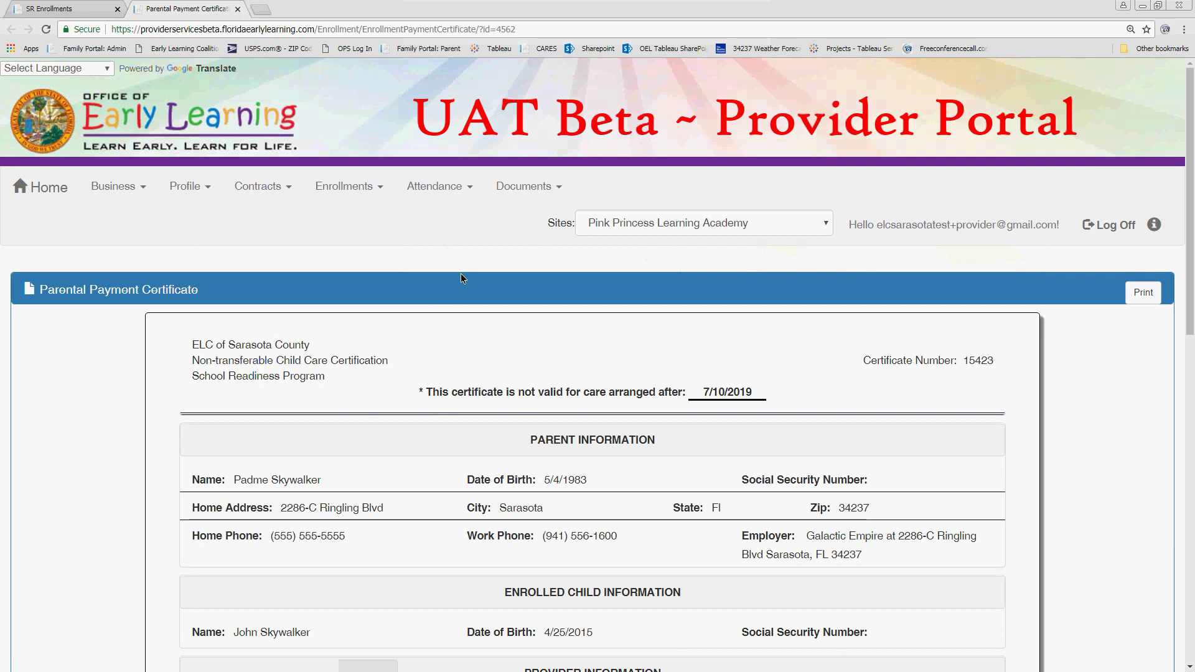
pyautogui.scroll(-3, 461, 279)
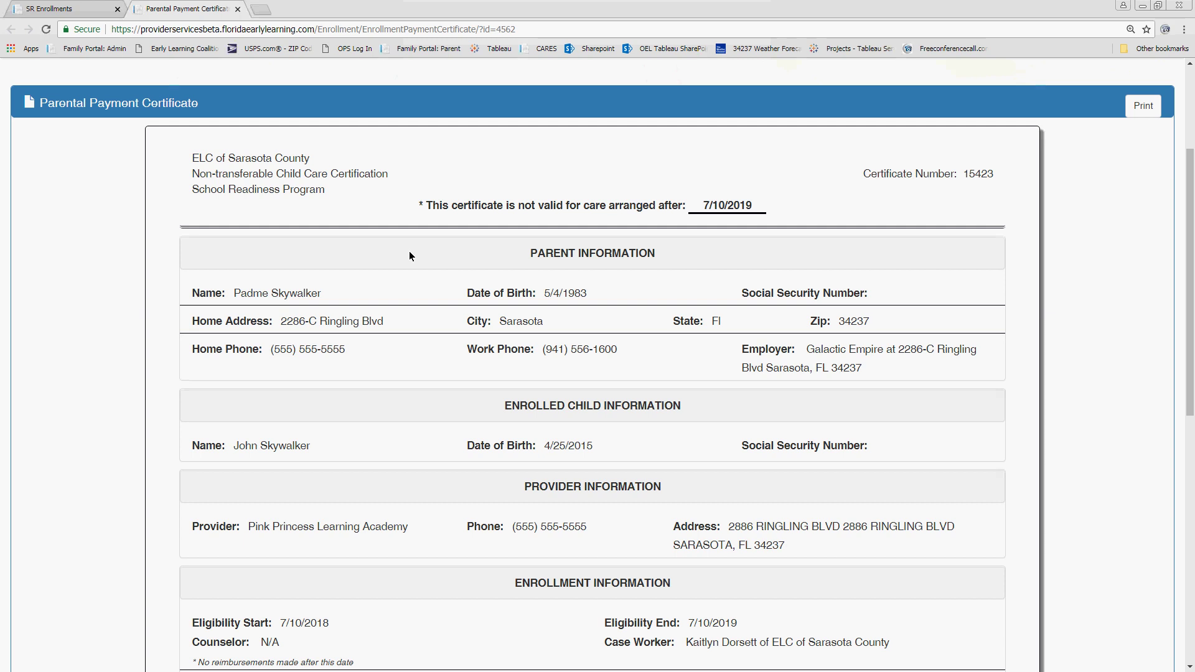
pyautogui.scroll(-2, 409, 252)
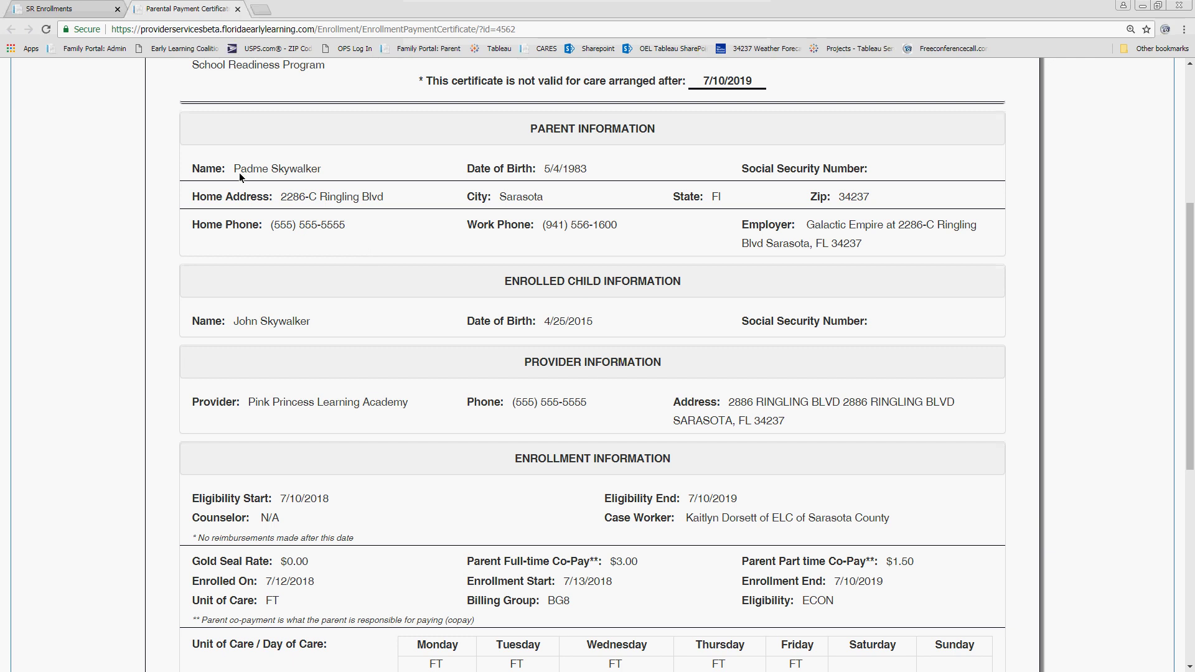
pyautogui.scroll(3, 683, 110)
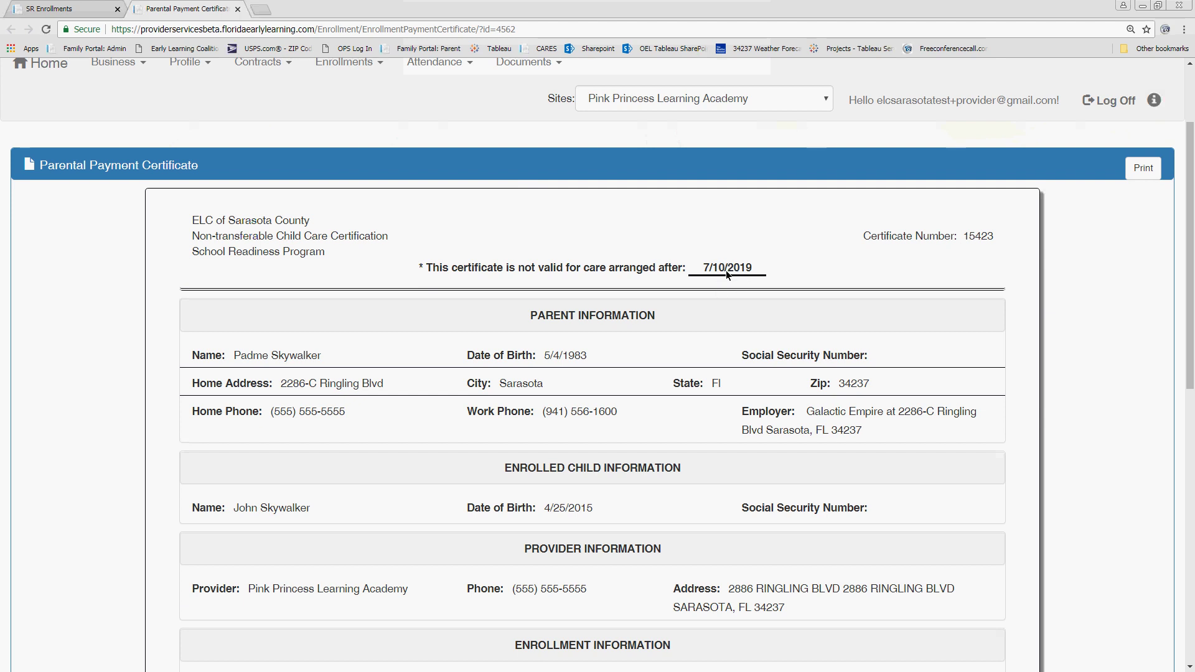
pyautogui.scroll(-4, 726, 270)
pyautogui.scroll(-2, 517, 272)
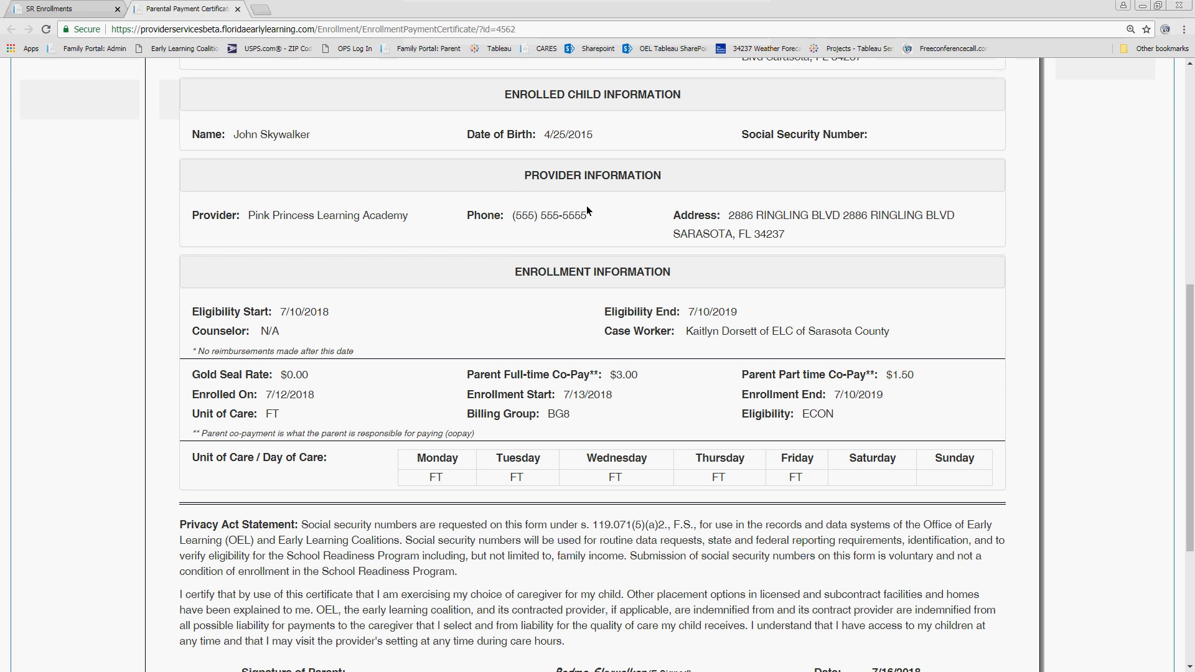
pyautogui.scroll(-3, 586, 205)
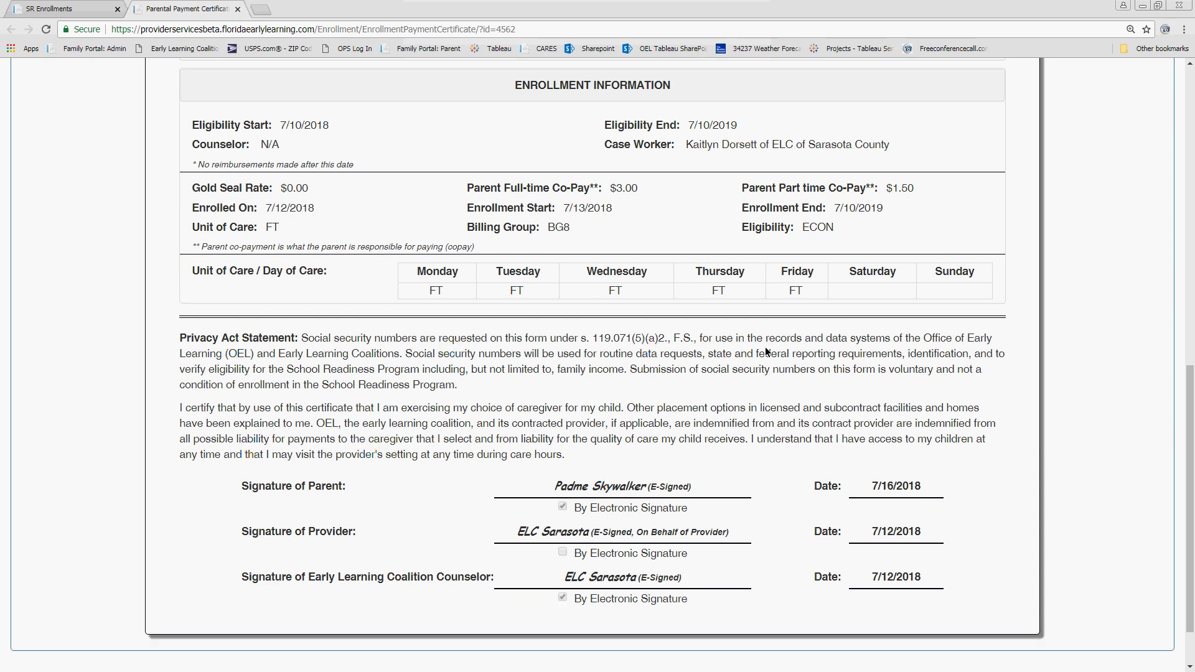
pyautogui.scroll(12, 766, 352)
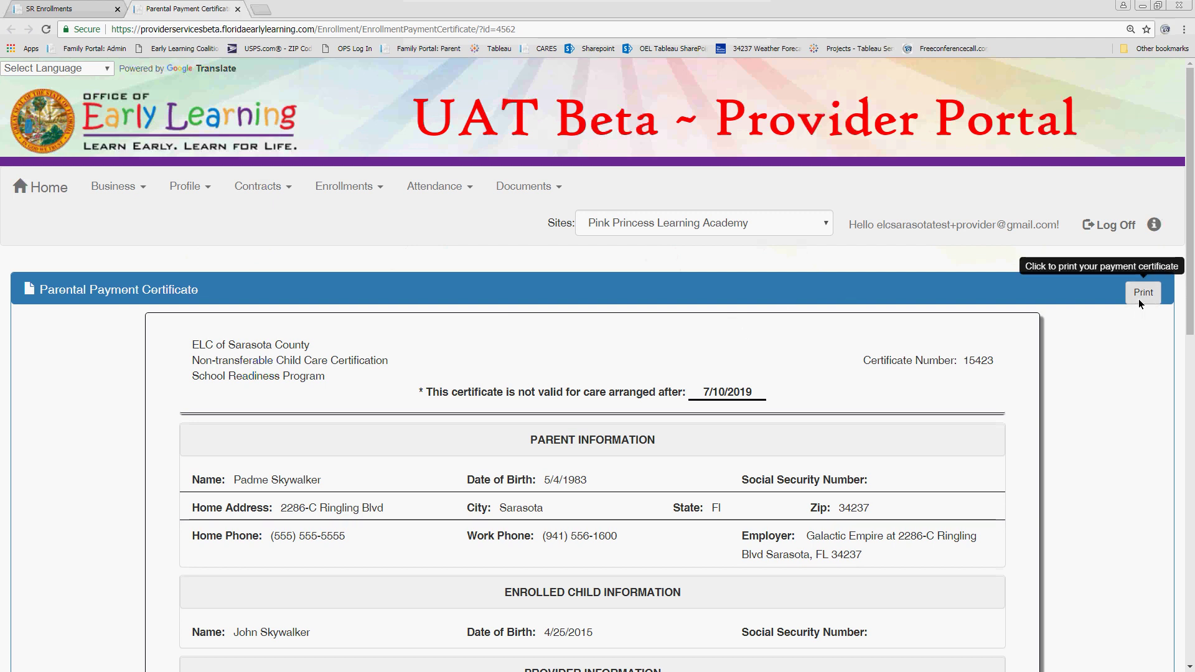
pyautogui.click(238, 10)
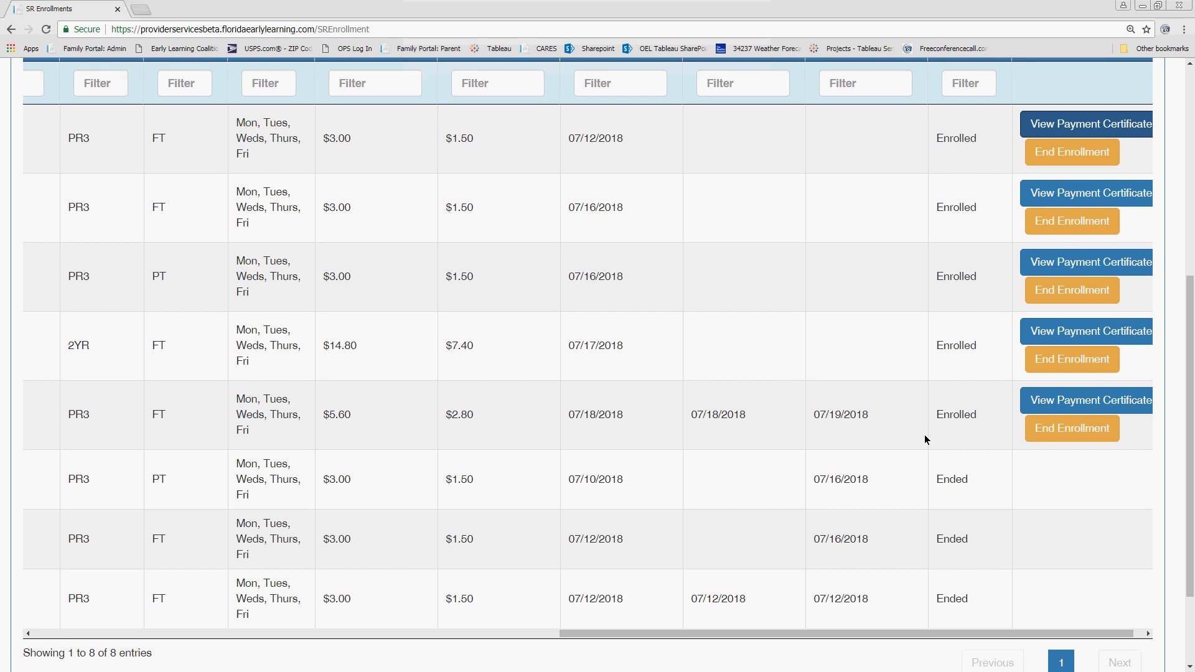
# Step: Return to the portal's home page and open the SR attendance roster
pyautogui.moveTo(883, 635); pyautogui.dragTo(308, 378)
pyautogui.scroll(10, 374, 395)
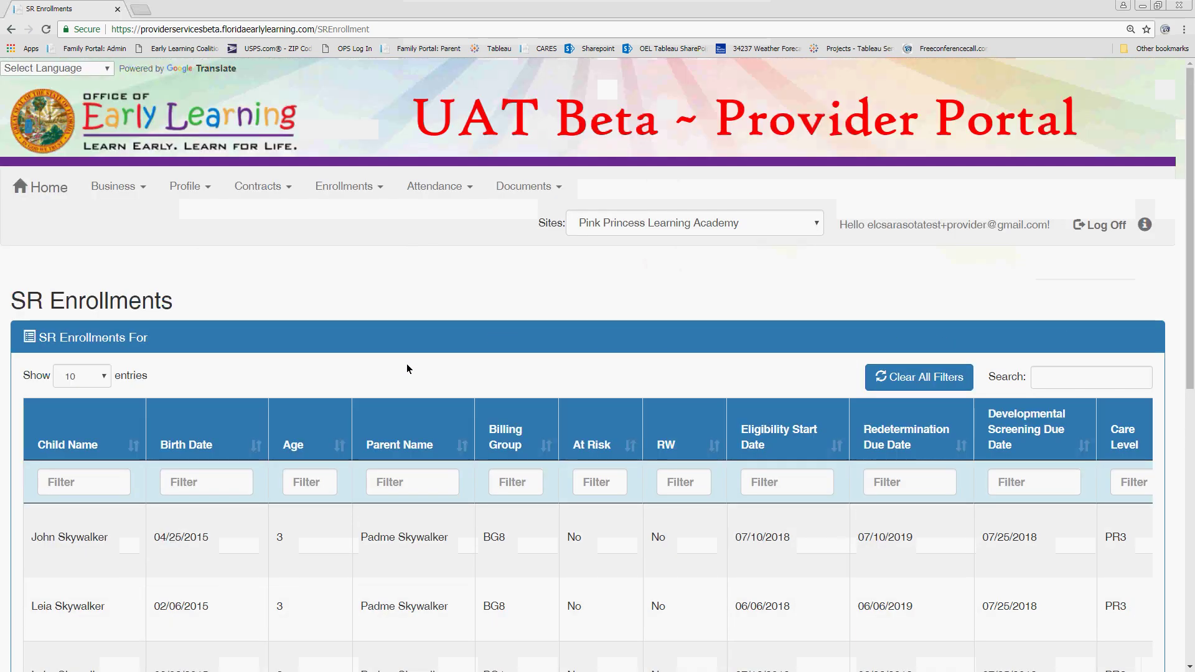
pyautogui.click(53, 193)
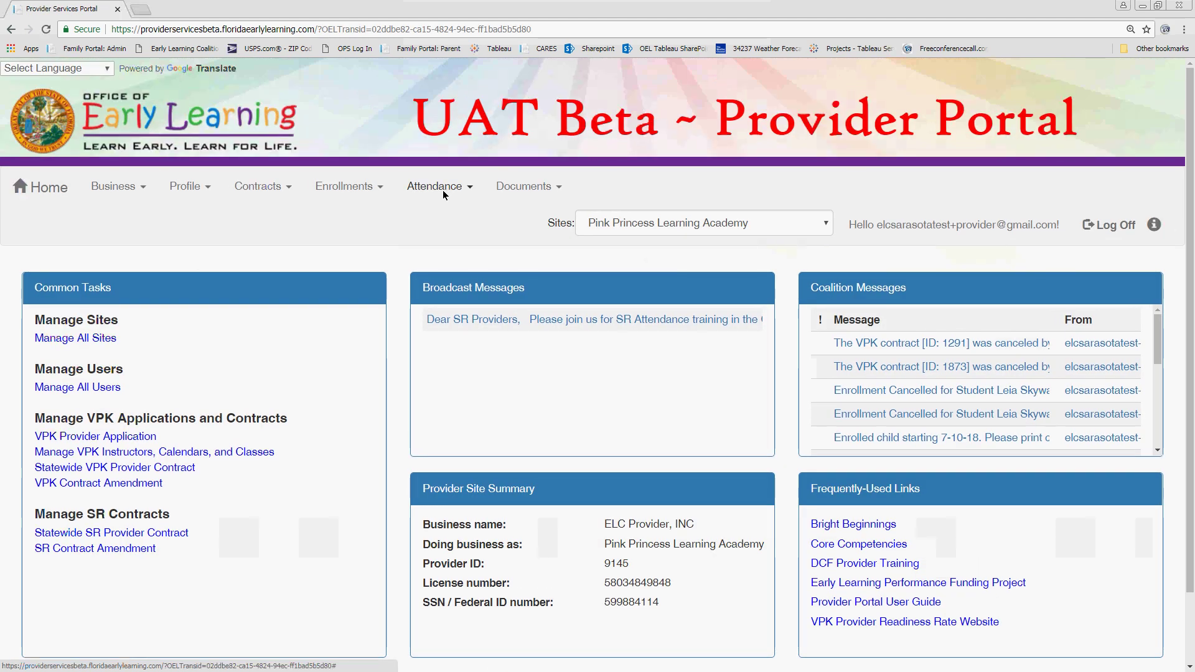
pyautogui.click(443, 189)
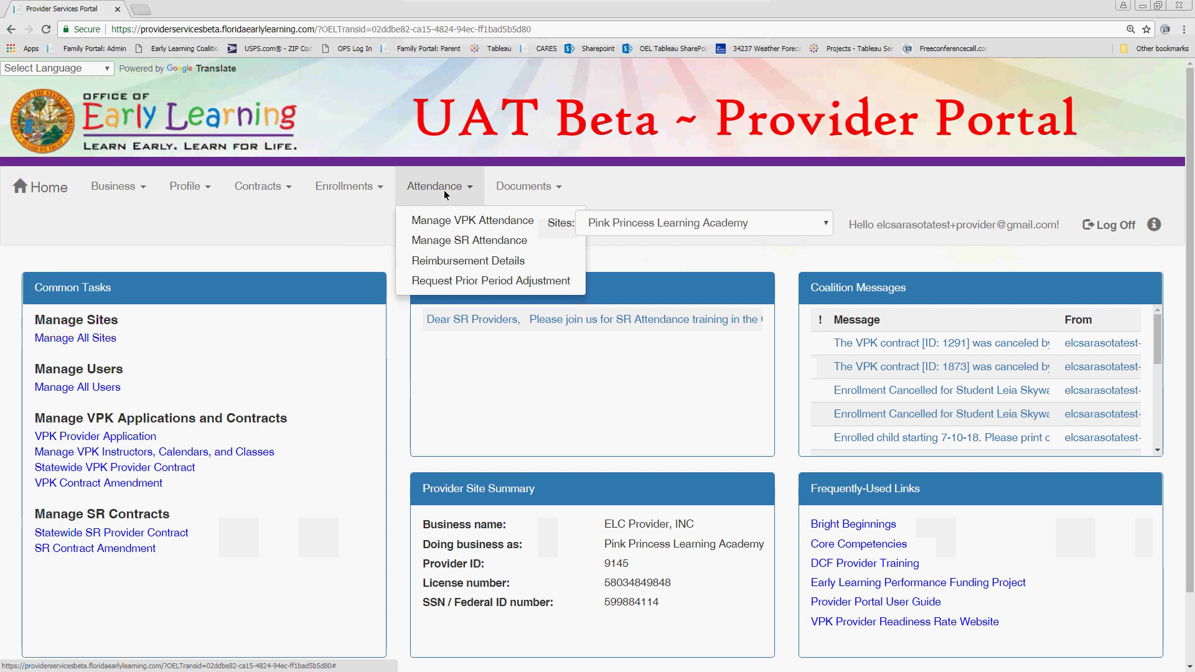
pyautogui.click(464, 242)
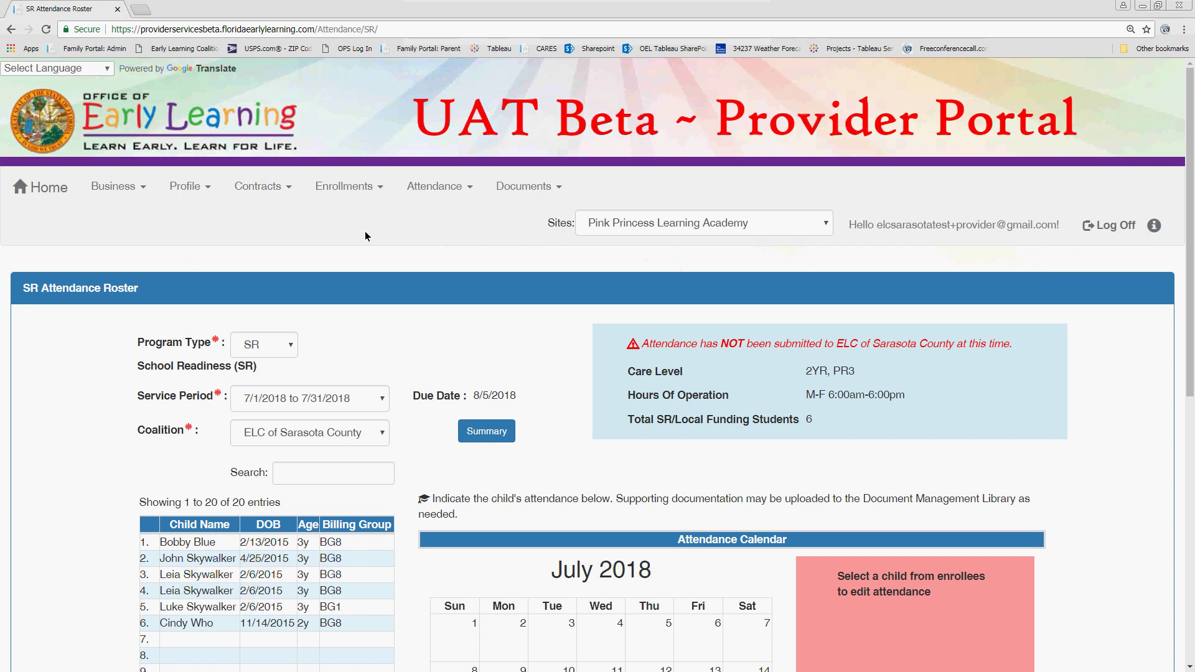
# Step: Look through the available program type, service period and coalition options on the SR attendance roster, leaving each selection as it is
pyautogui.scroll(-3, 411, 249)
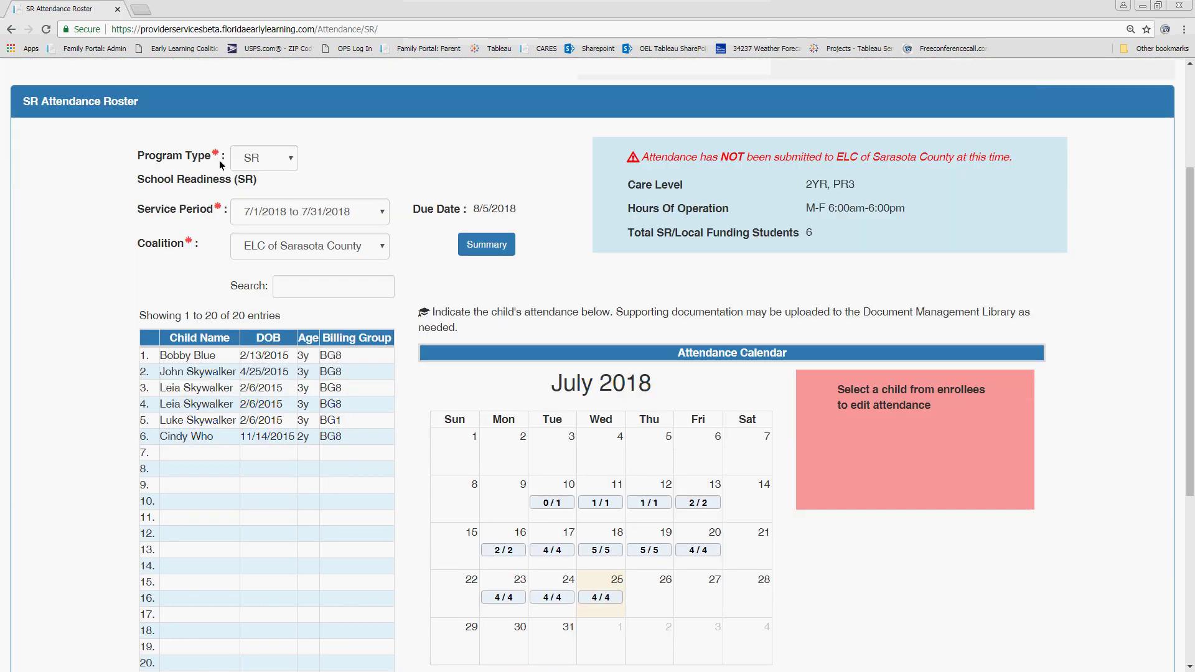
pyautogui.click(288, 163)
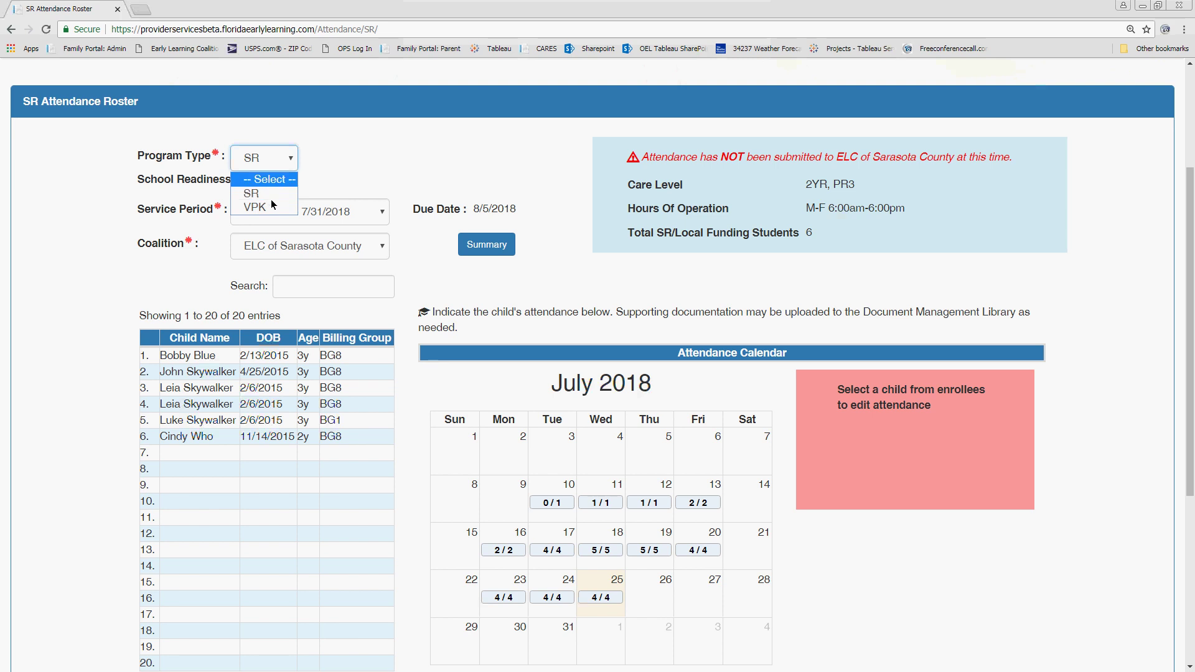
pyautogui.click(338, 156)
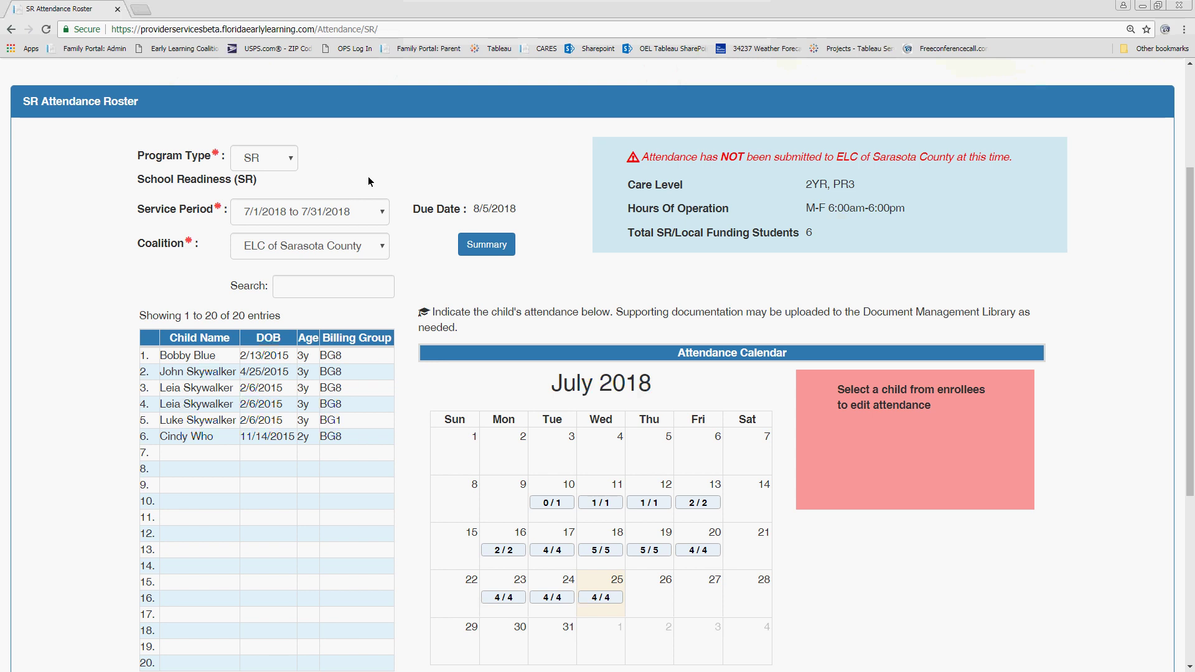
pyautogui.click(384, 216)
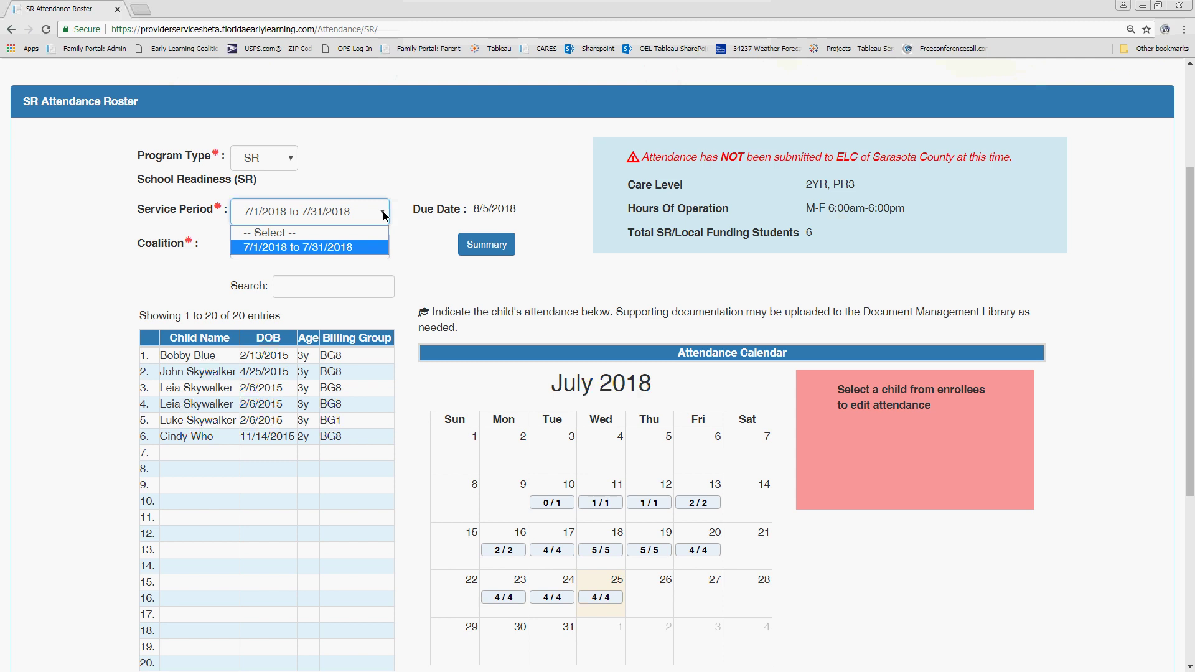
pyautogui.click(399, 200)
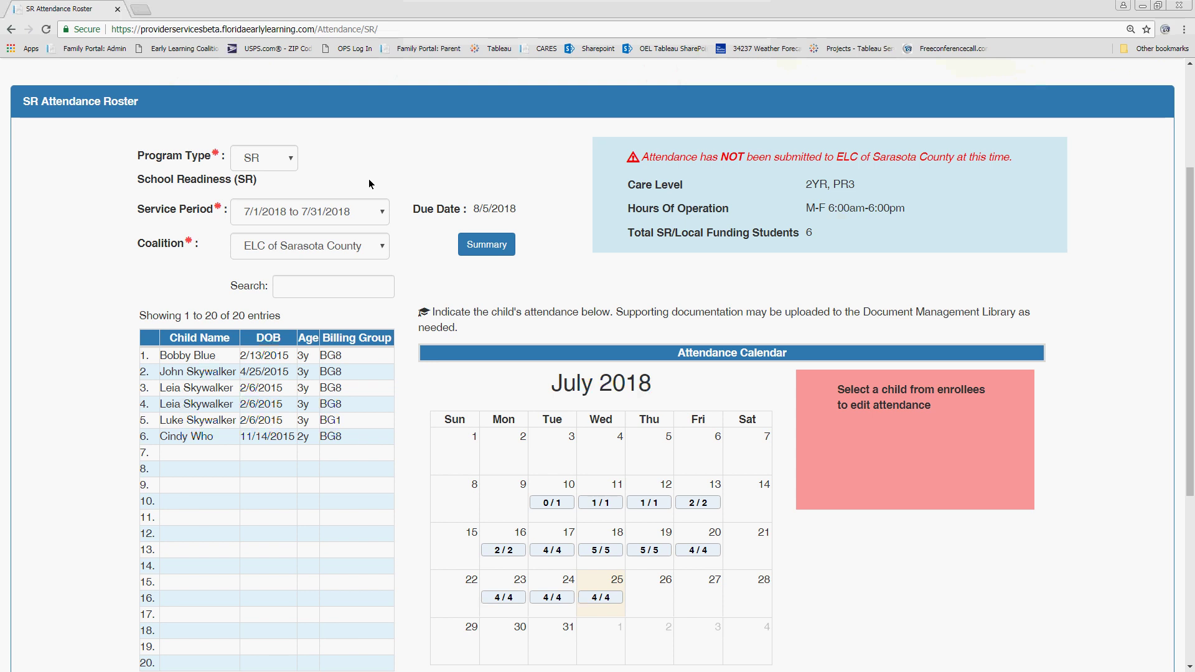
pyautogui.click(385, 251)
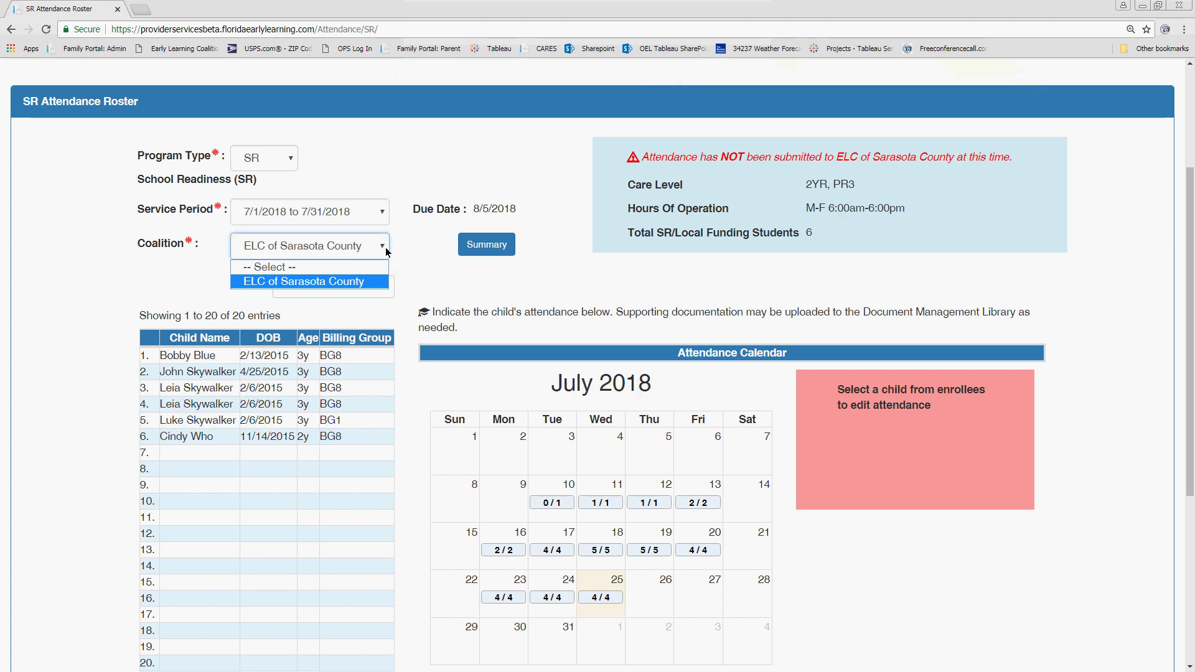
pyautogui.click(439, 165)
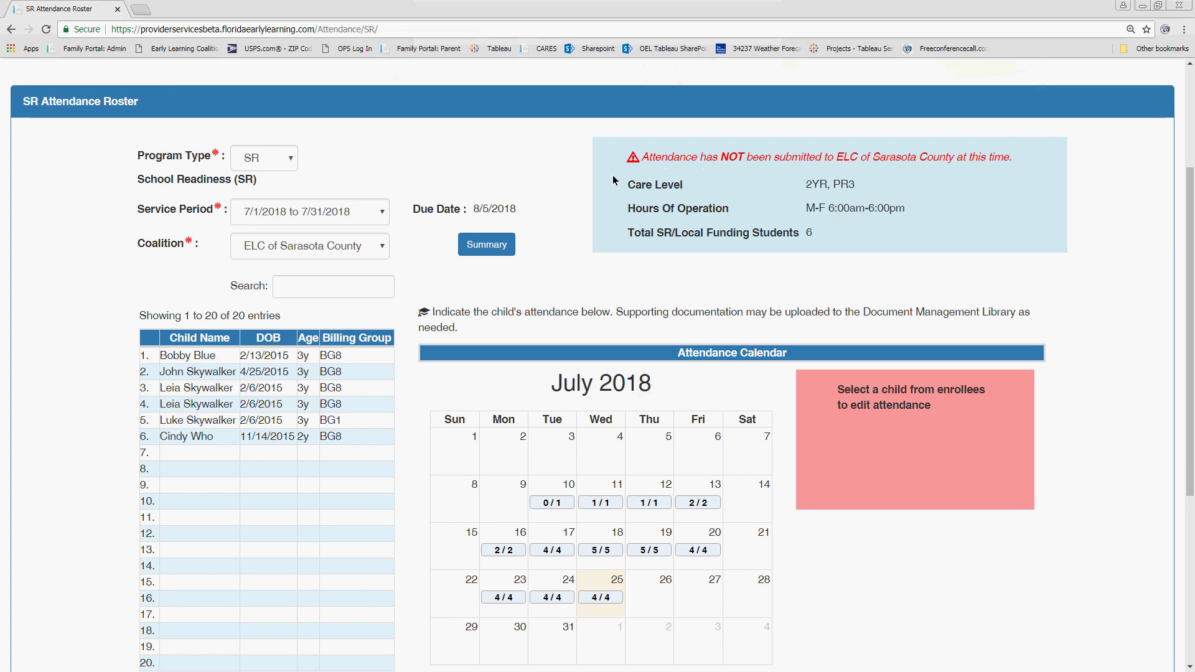
# Step: Search the roster's enrollee list for the first listed child's last name, and clear the search
pyautogui.scroll(-1, 614, 182)
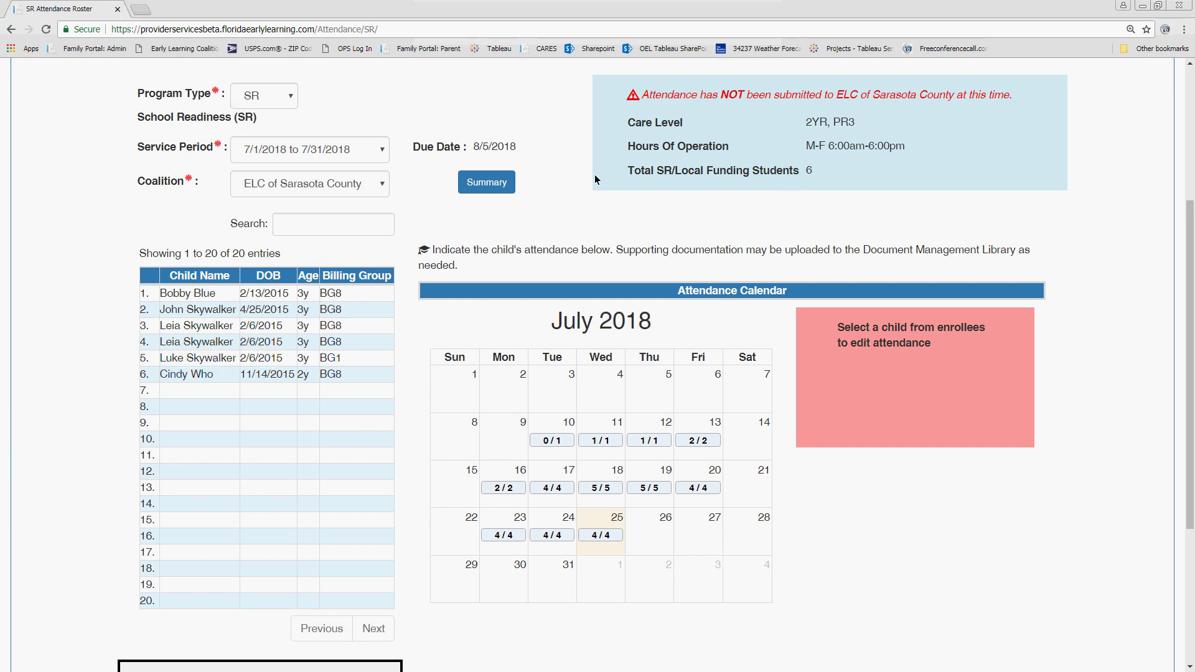
pyautogui.scroll(-1, 593, 191)
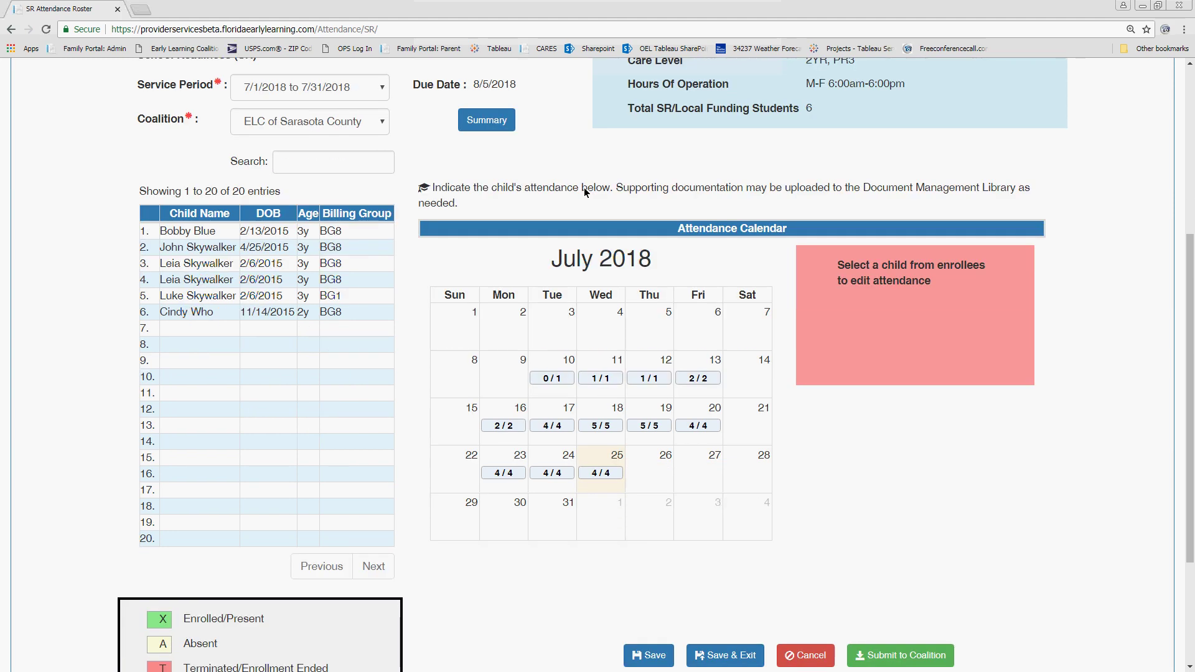
pyautogui.scroll(-1, 584, 188)
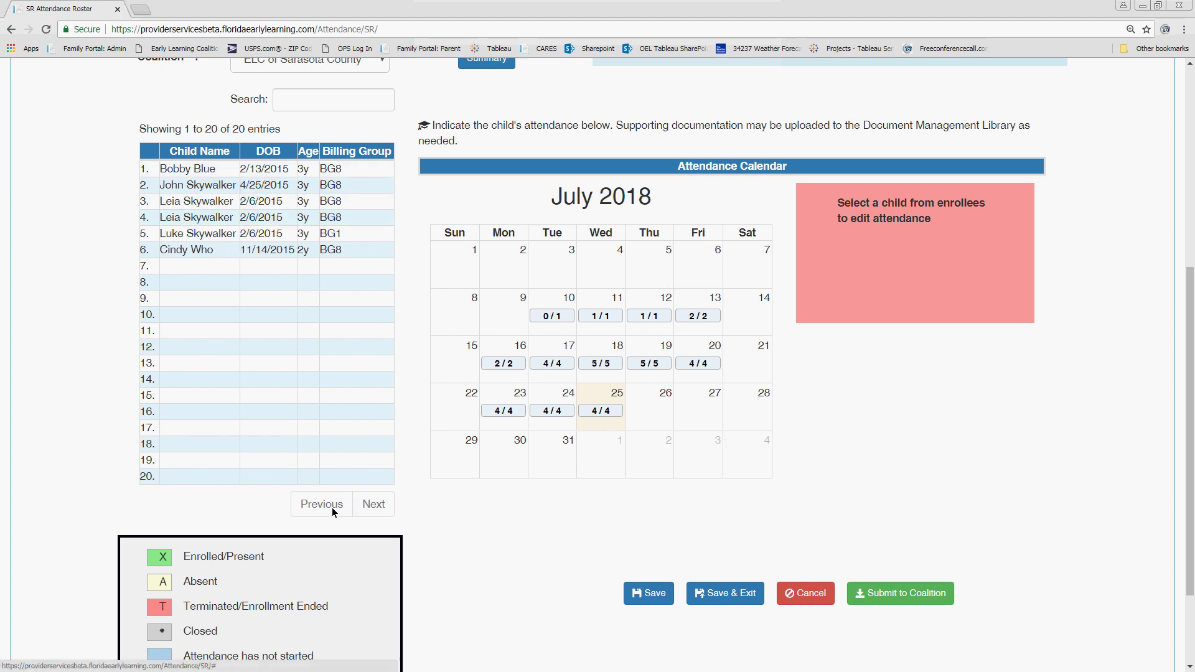
pyautogui.click(282, 103)
pyautogui.write('blue')
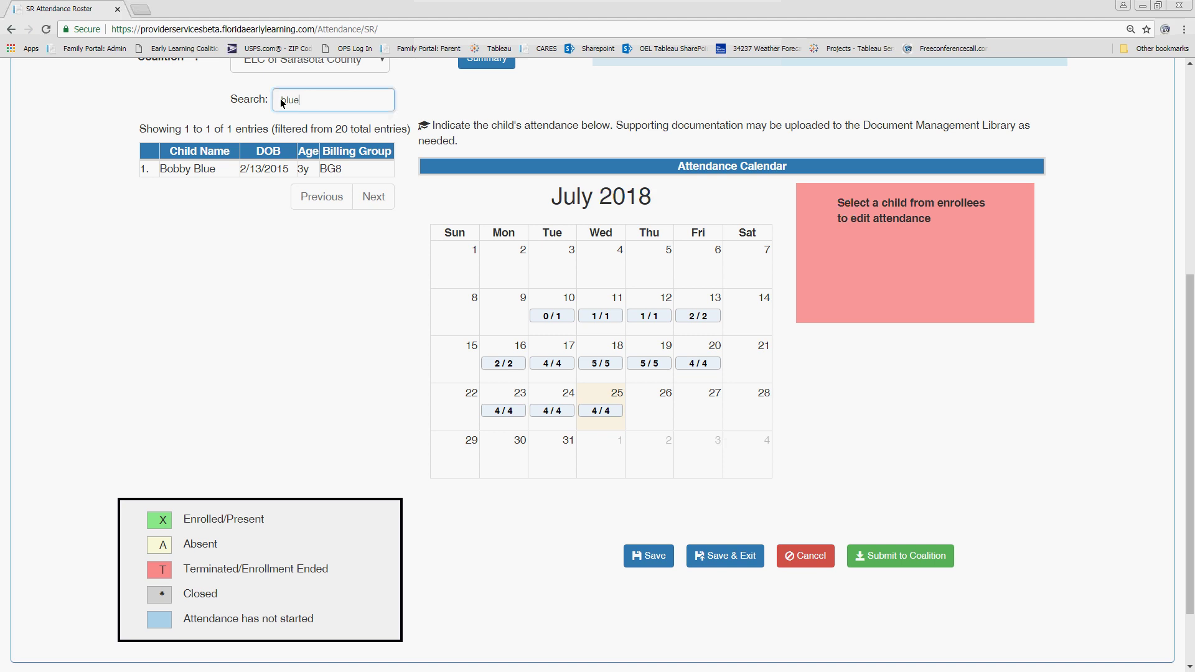
pyautogui.press('BackSpace')
pyautogui.press('BackSpace')
pyautogui.press('BackSpace')
pyautogui.press('BackSpace')
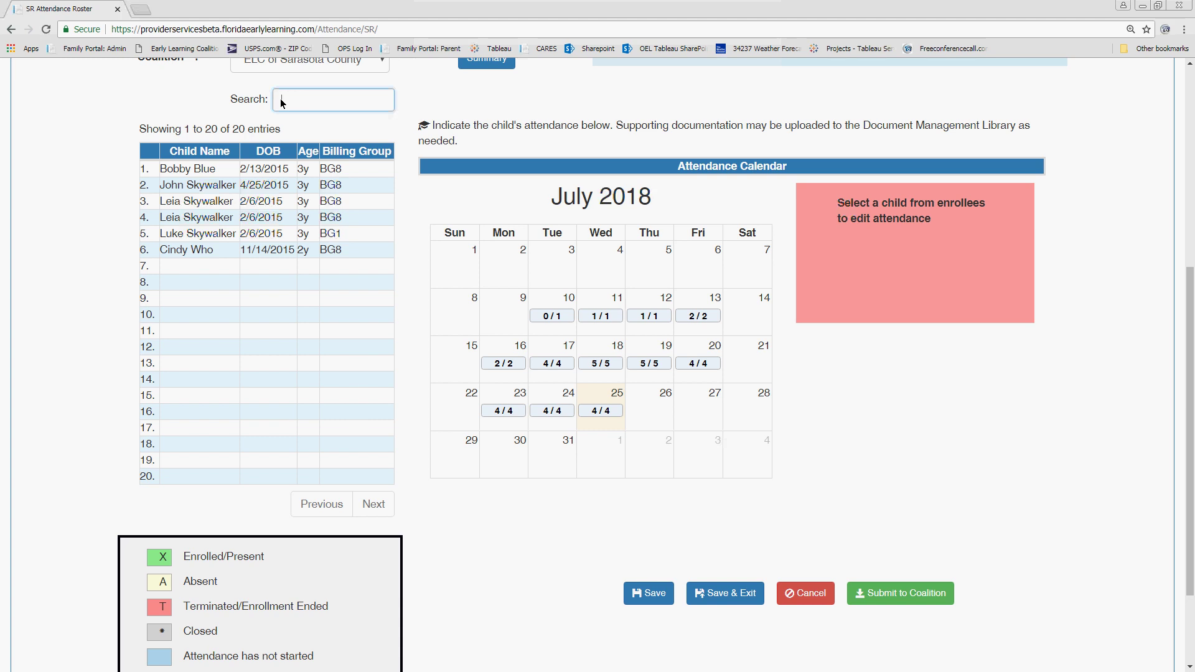
pyautogui.click(183, 128)
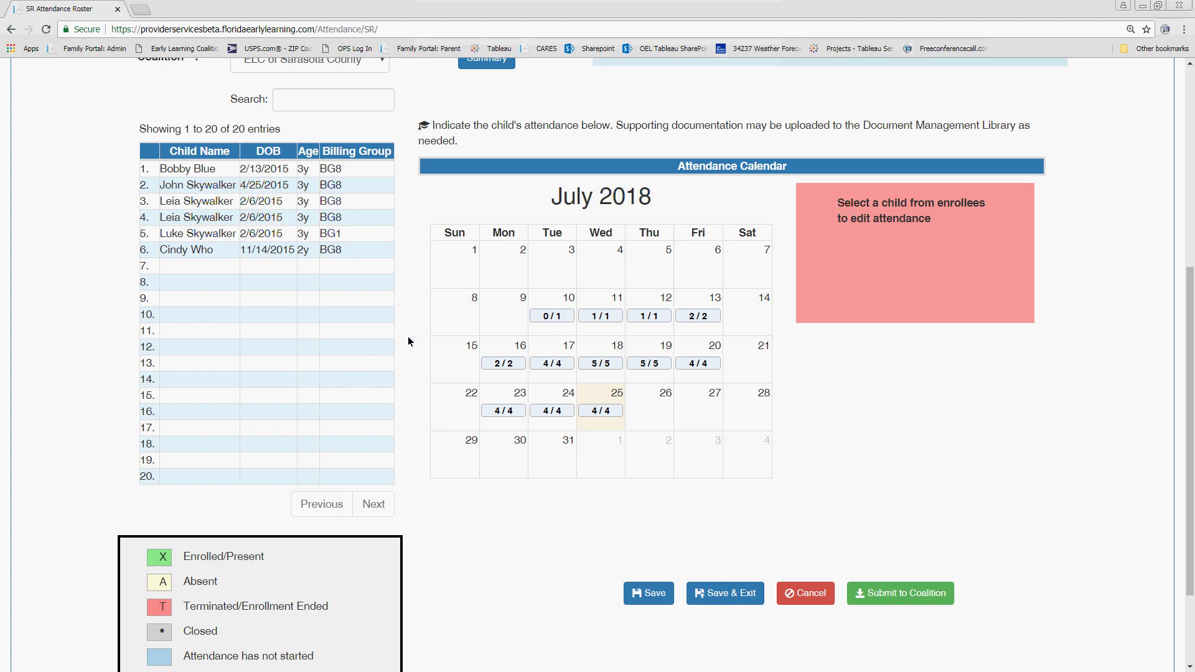
# Step: Open the fifth listed child's July 2018 attendance calendar and review the anticipated start date in the monthly summary
pyautogui.scroll(-2, 456, 328)
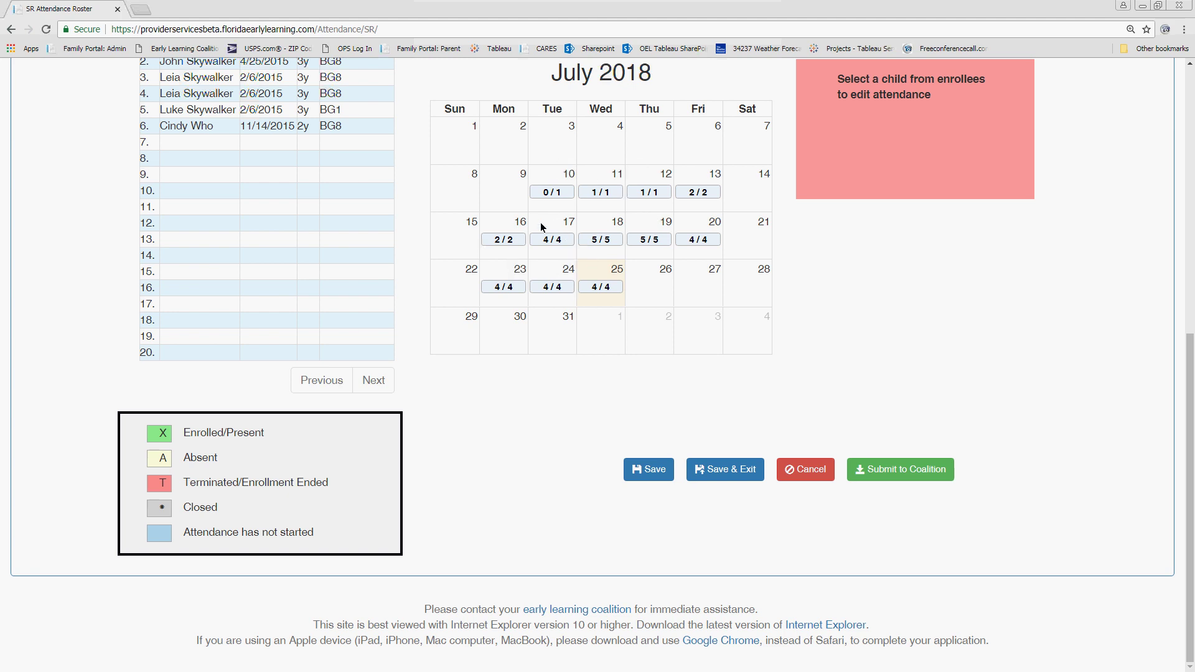
pyautogui.scroll(2, 504, 232)
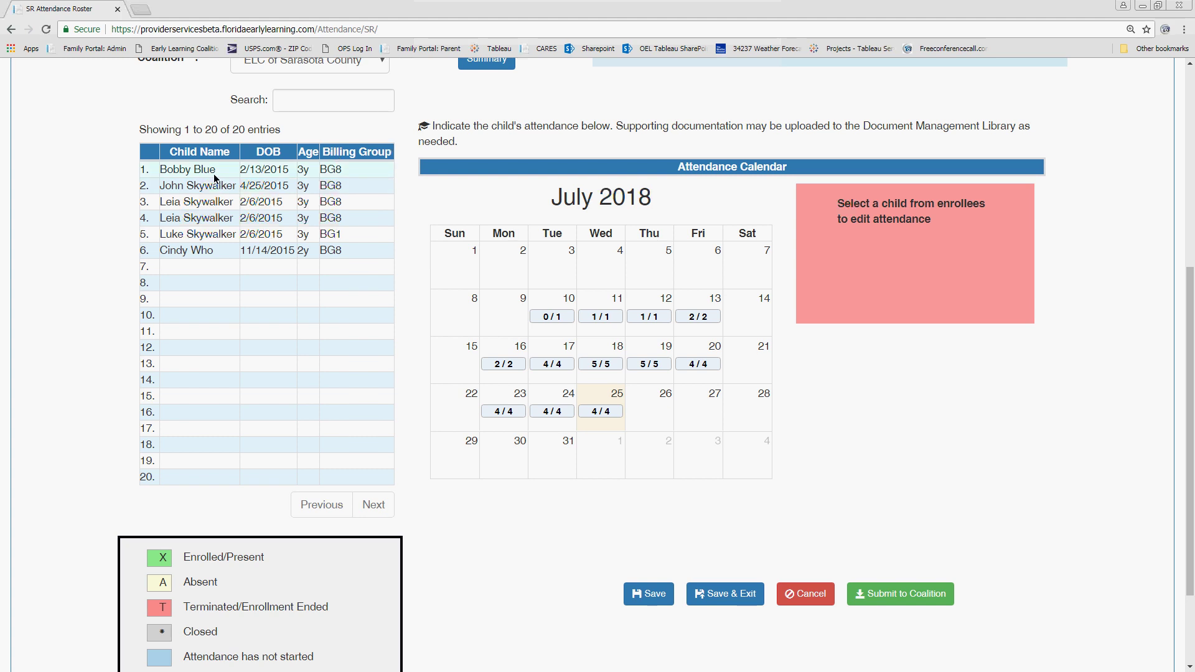
pyautogui.click(207, 237)
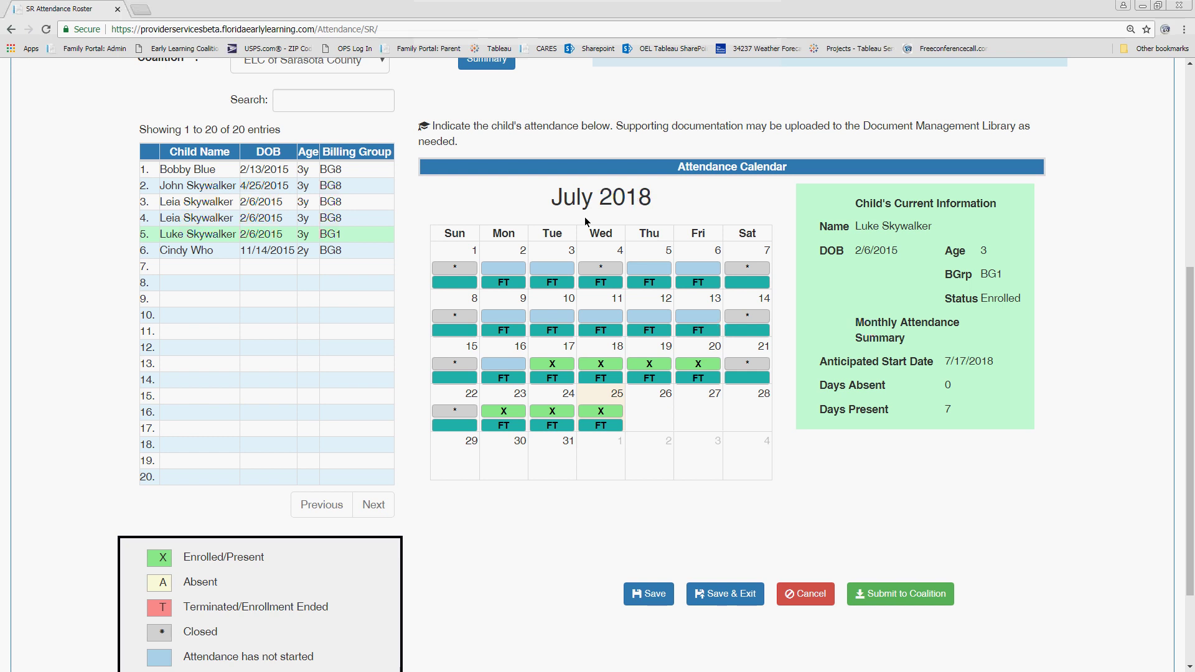
pyautogui.scroll(-2, 510, 241)
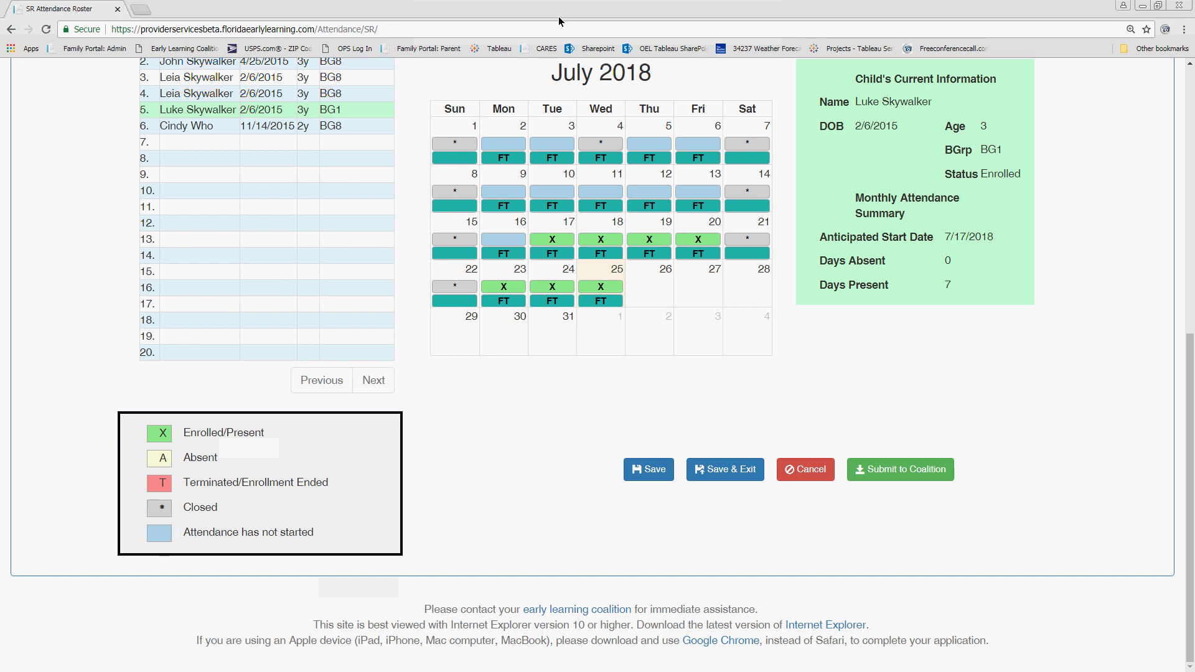
pyautogui.moveTo(565, 145)
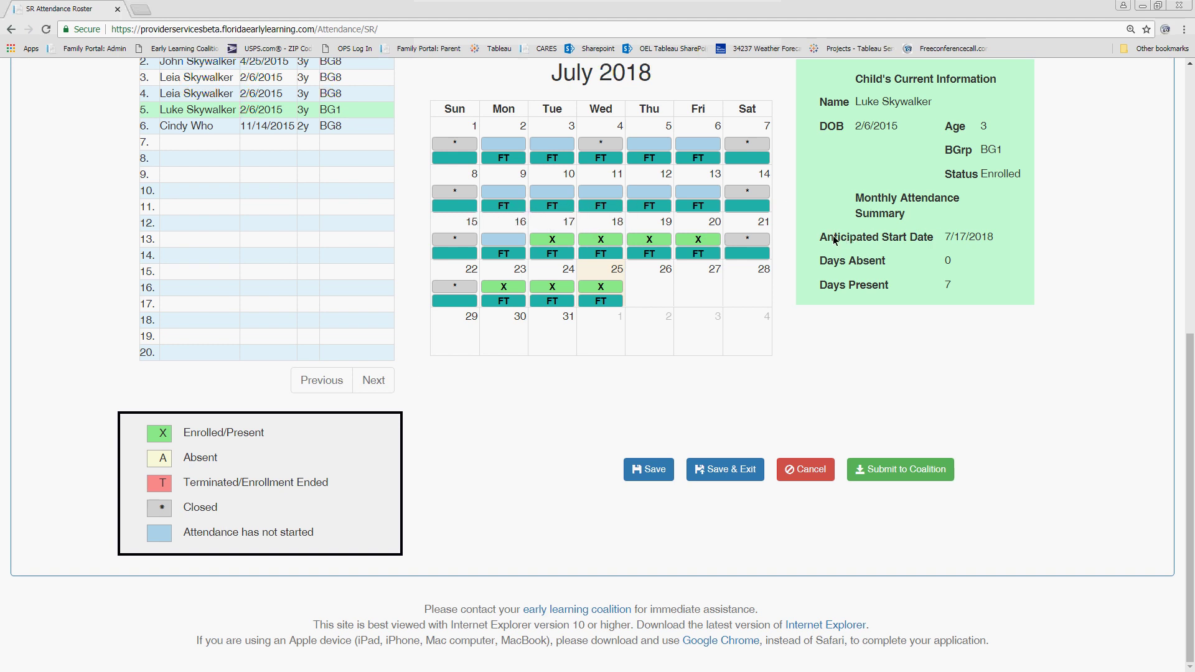
pyautogui.moveTo(817, 237); pyautogui.dragTo(1009, 248)
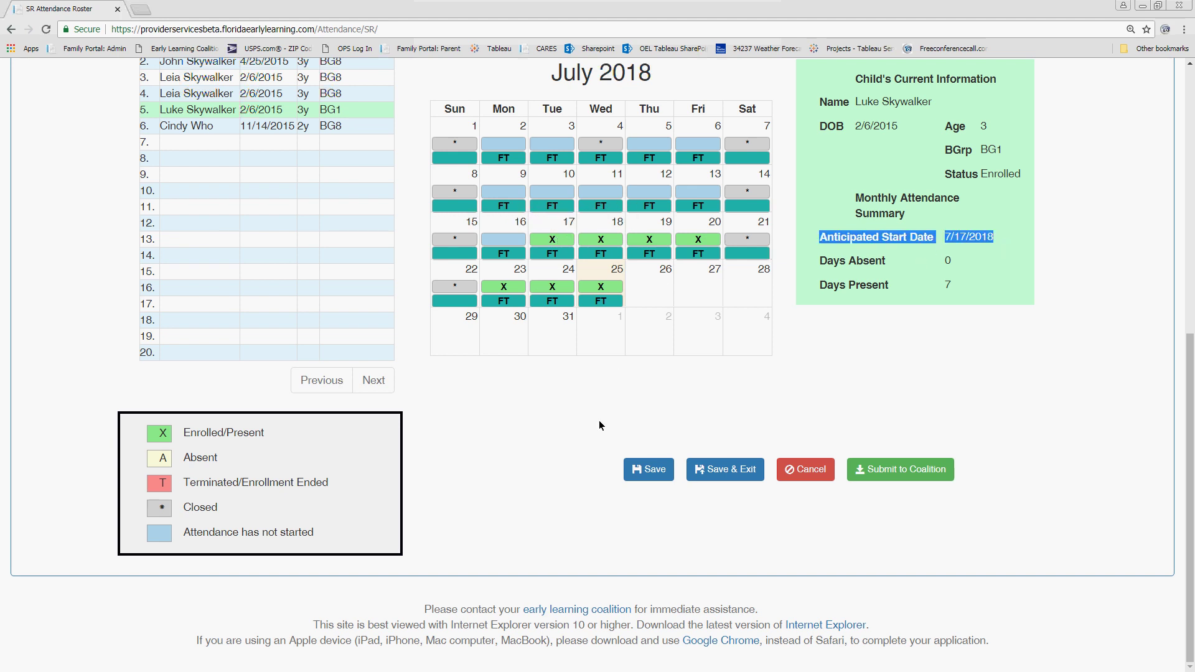
pyautogui.click(544, 398)
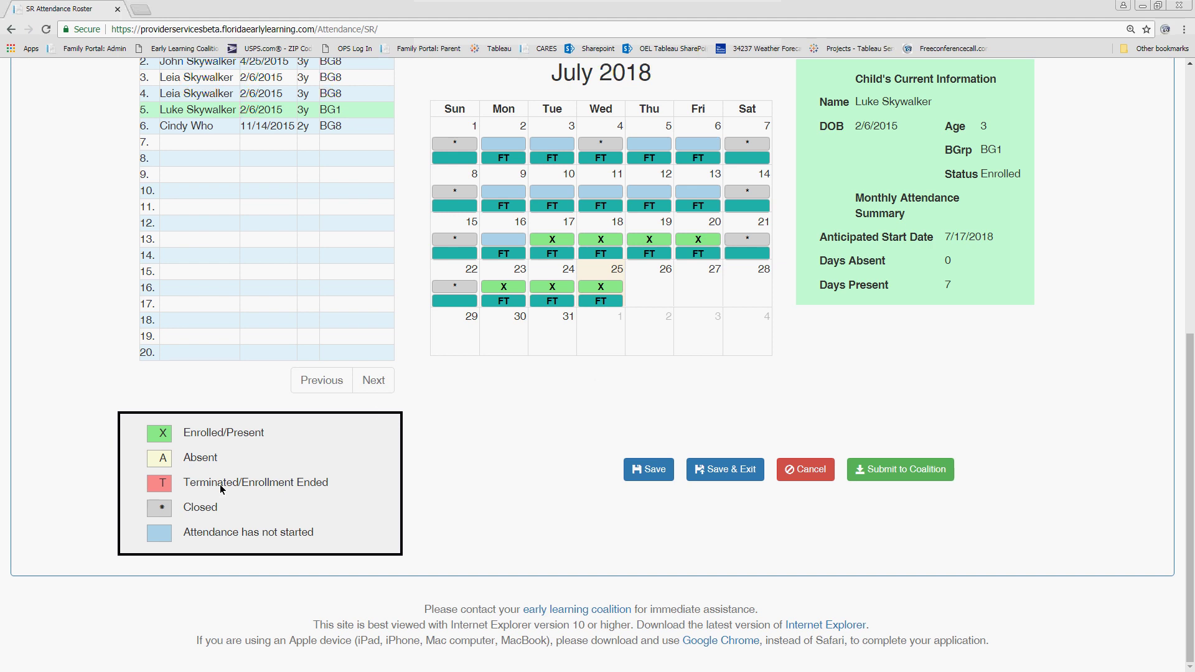
# Step: Open the first listed child's July 2018 attendance calendar and examine the terminated days, closed days and monthly summary
pyautogui.scroll(1, 222, 136)
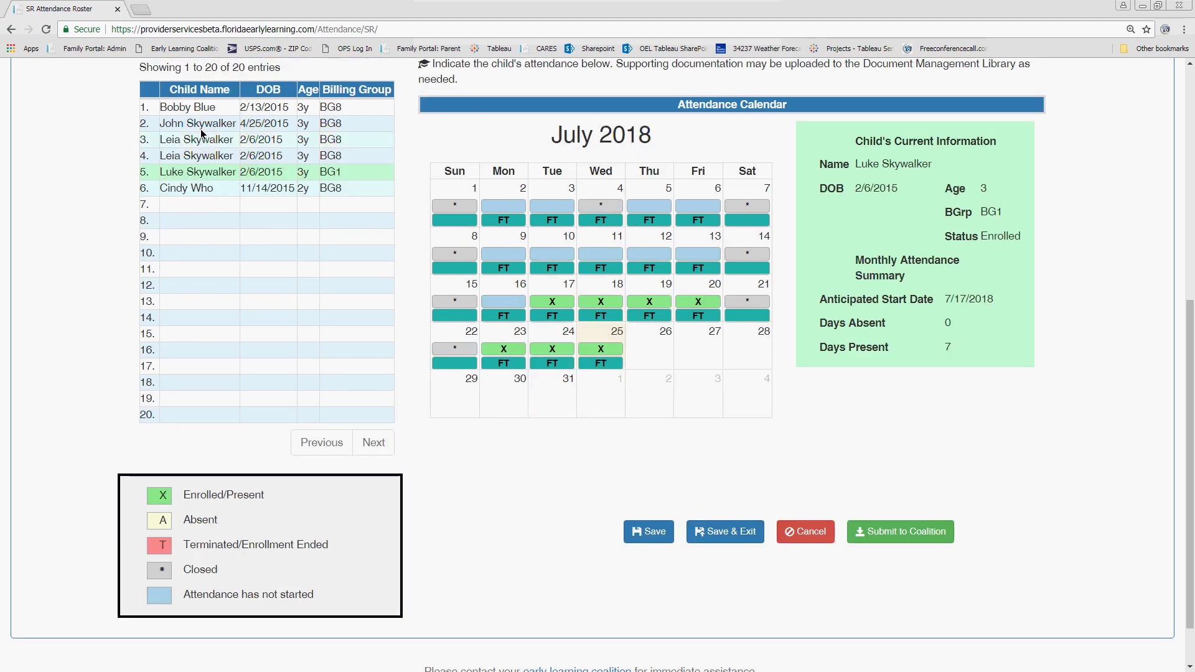
pyautogui.click(201, 113)
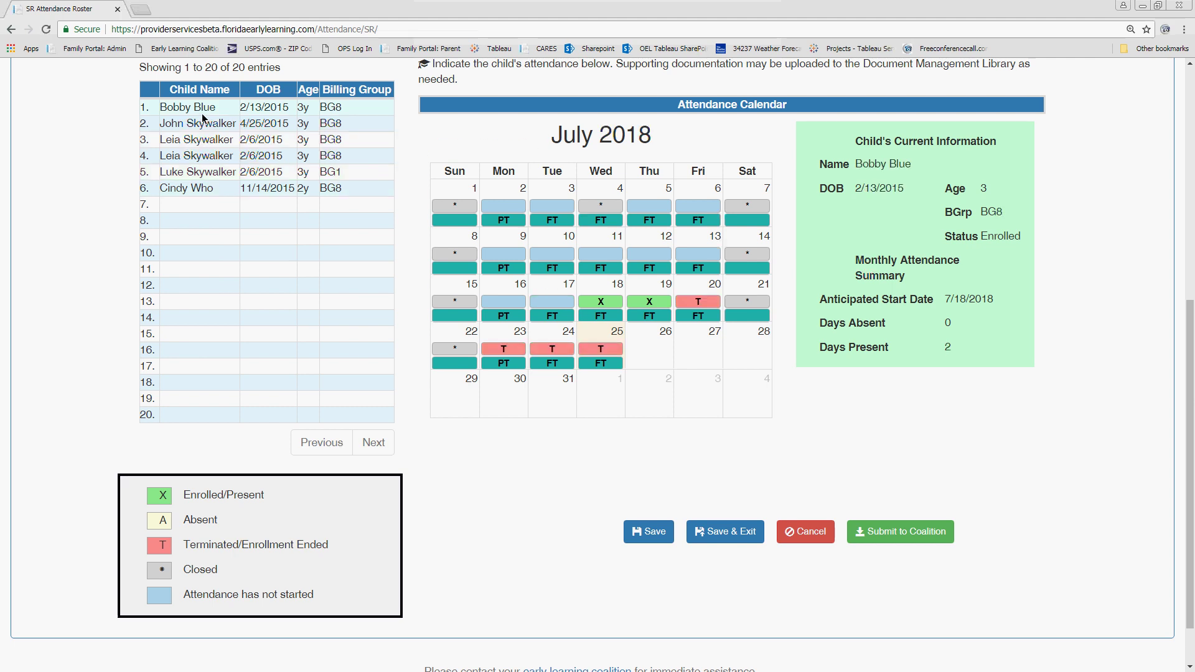
pyautogui.scroll(-1, 679, 157)
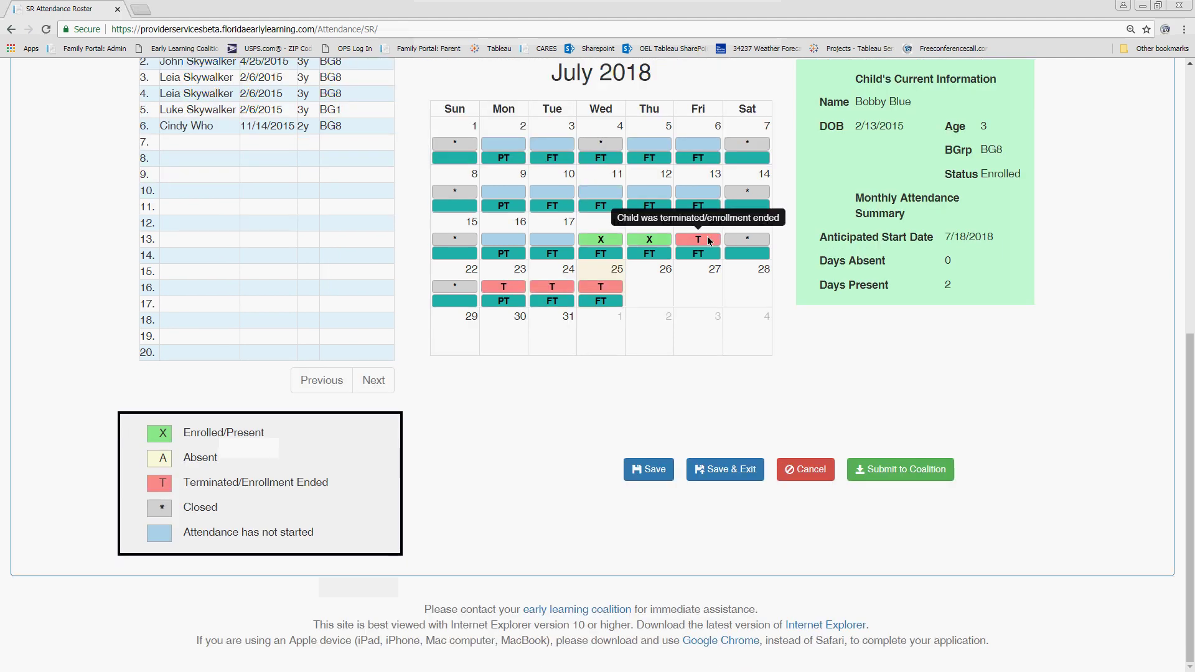
pyautogui.moveTo(701, 245)
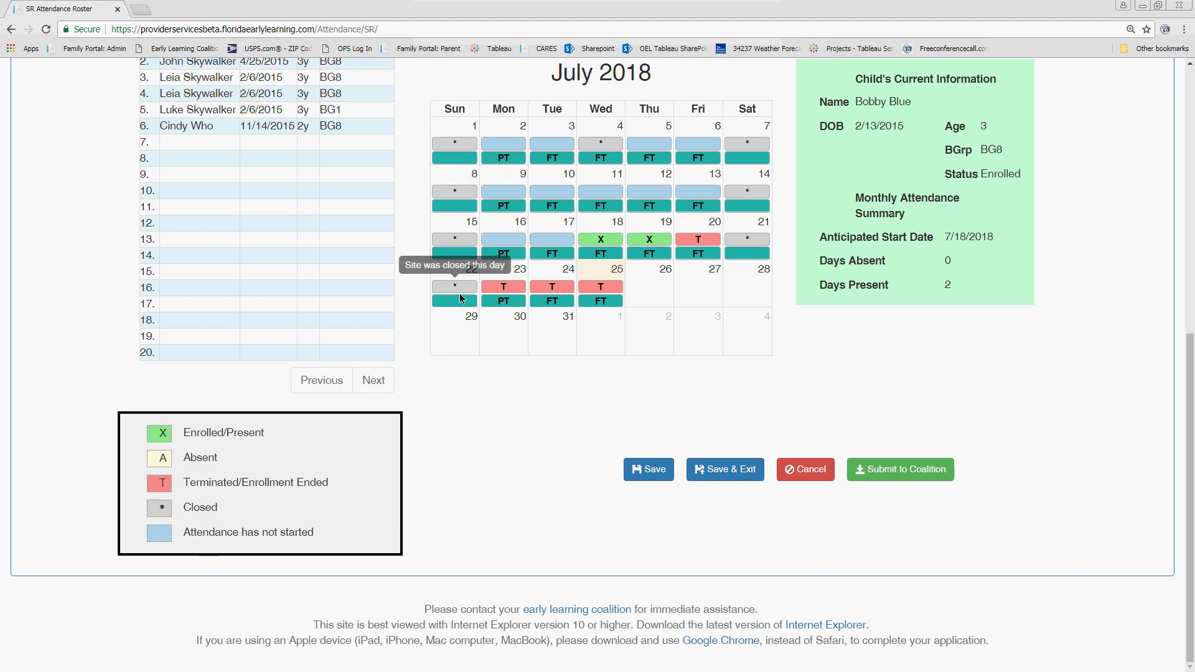
pyautogui.scroll(3, 564, 347)
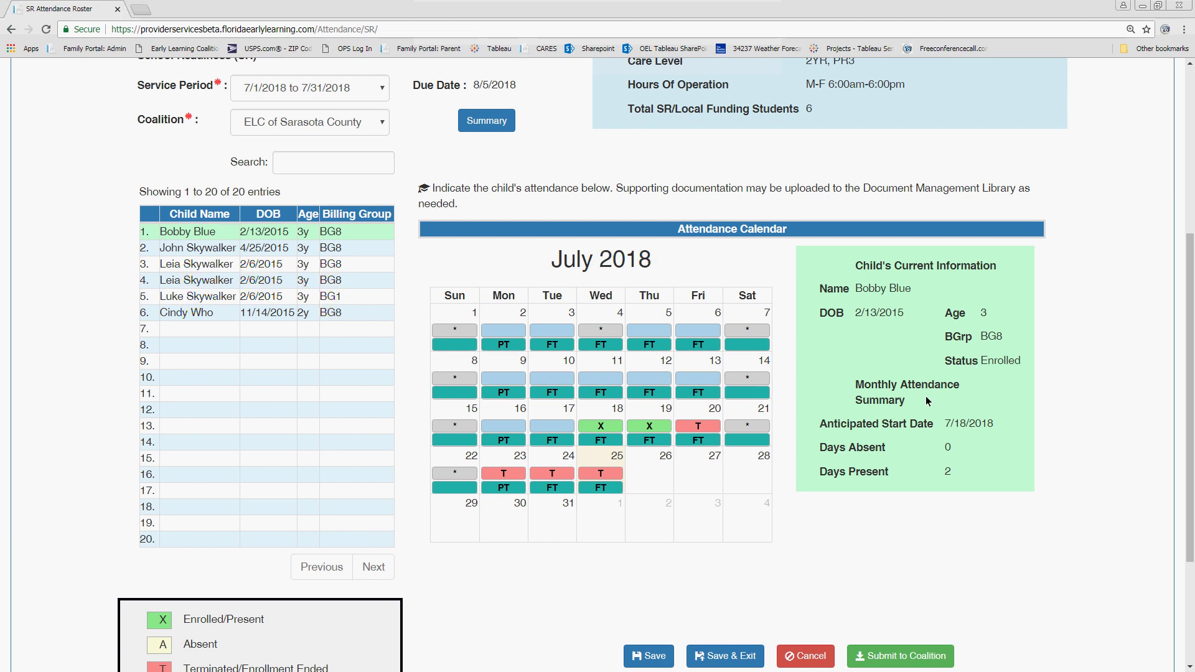
pyautogui.scroll(-3, 921, 392)
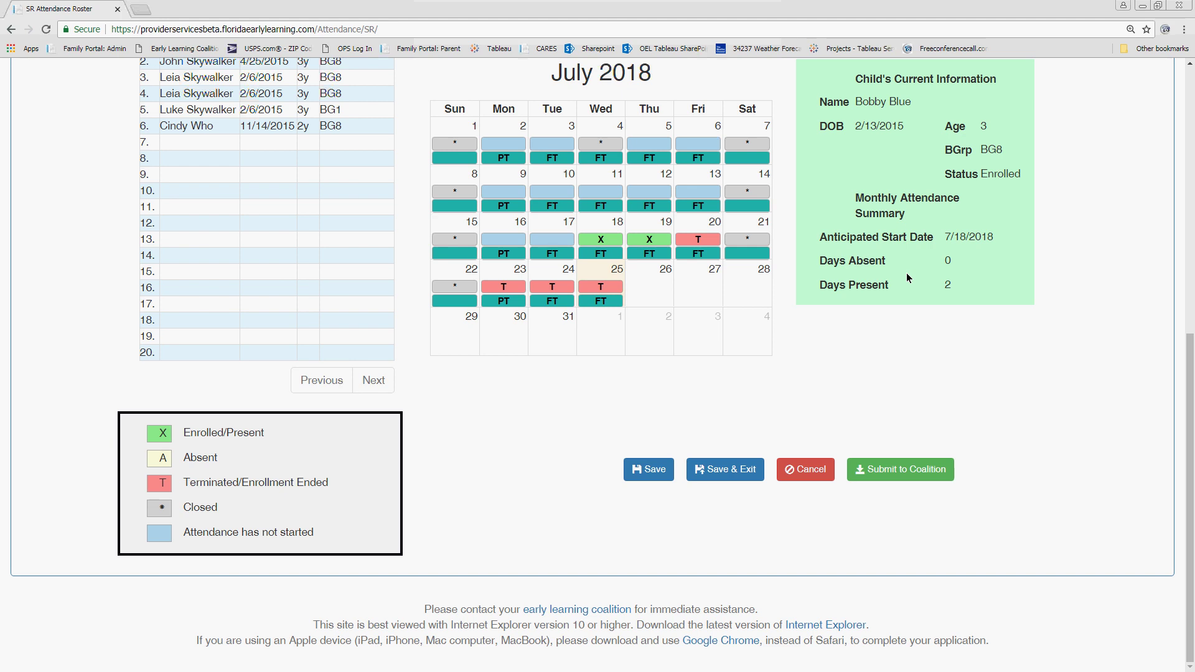
pyautogui.scroll(1, 356, 184)
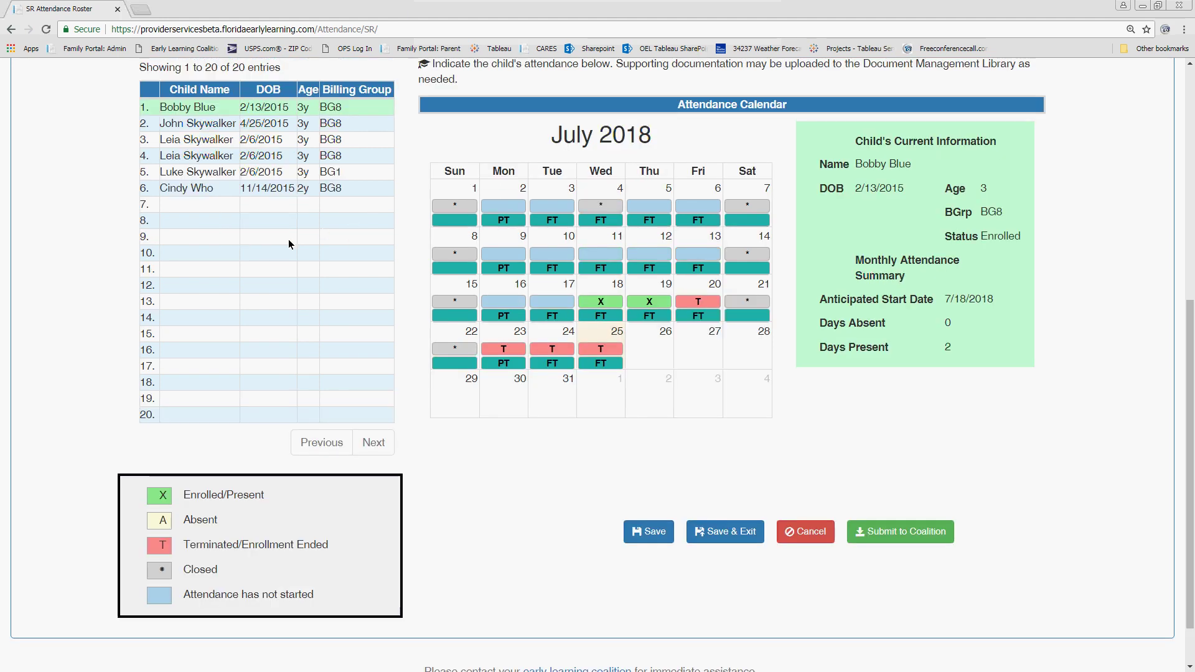
# Step: Mark the fifth listed child absent on 7/19/2018 with the reason Child Illness, and save the absence
pyautogui.click(194, 178)
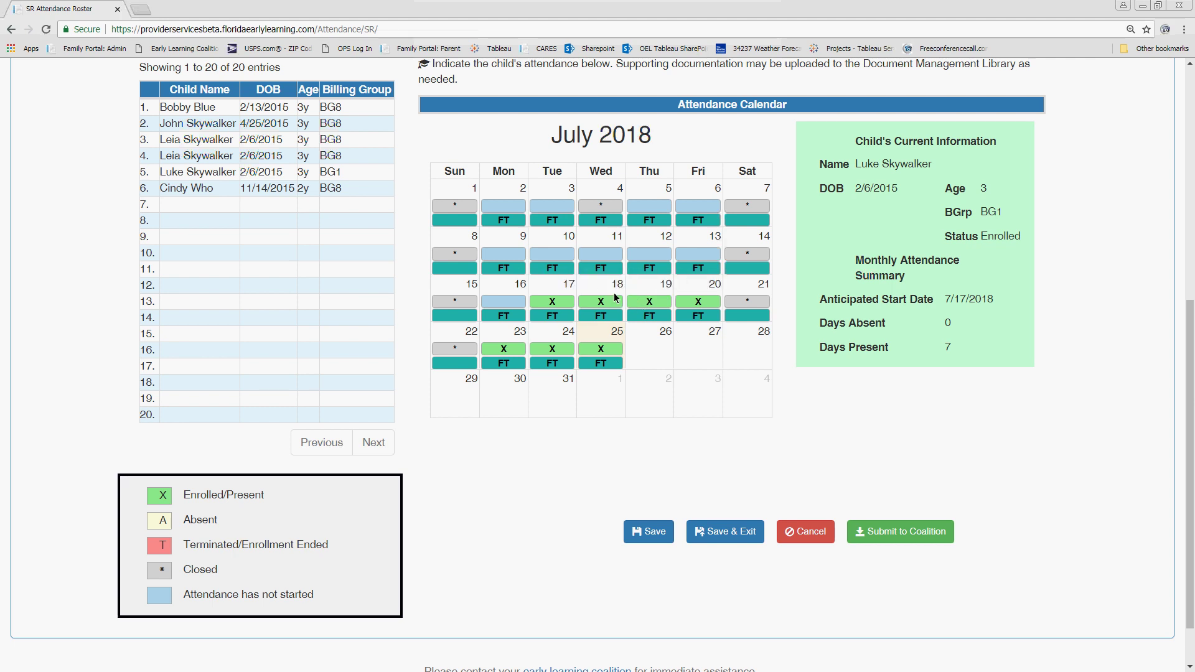
pyautogui.click(656, 305)
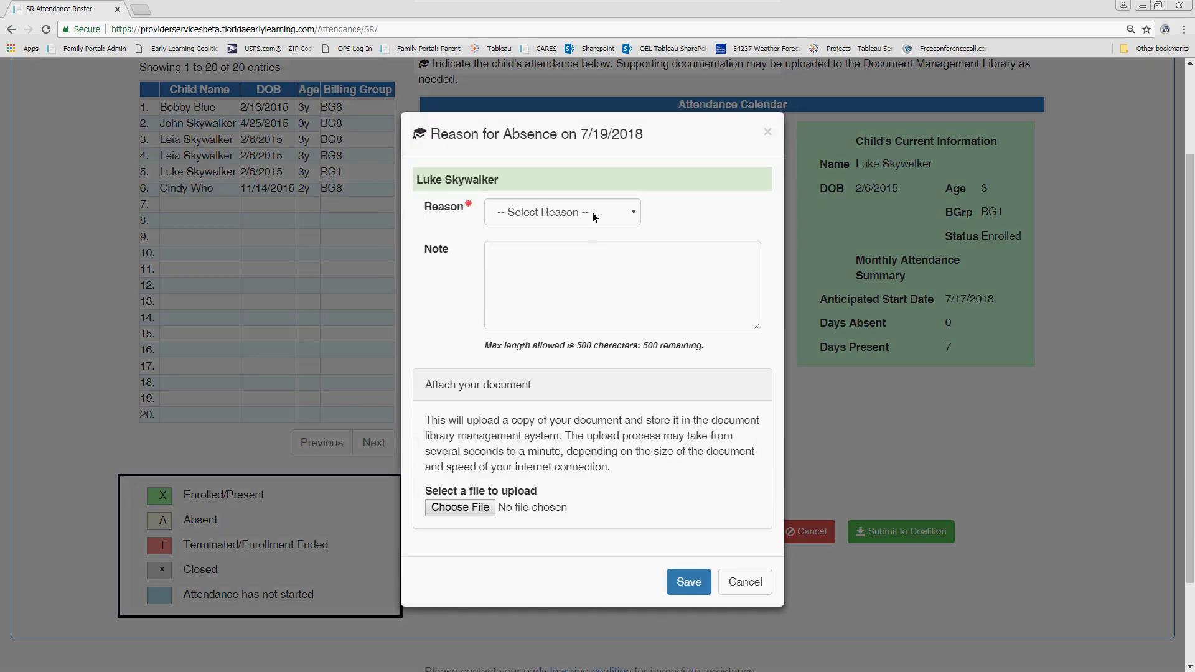
pyautogui.click(640, 213)
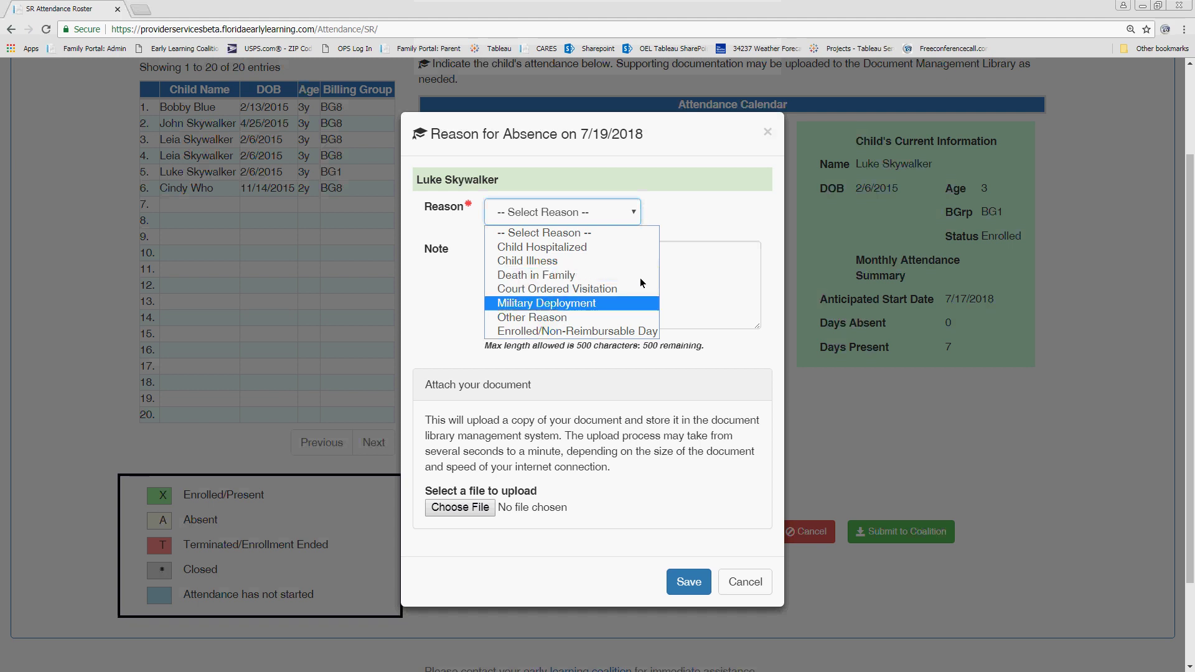
pyautogui.click(708, 214)
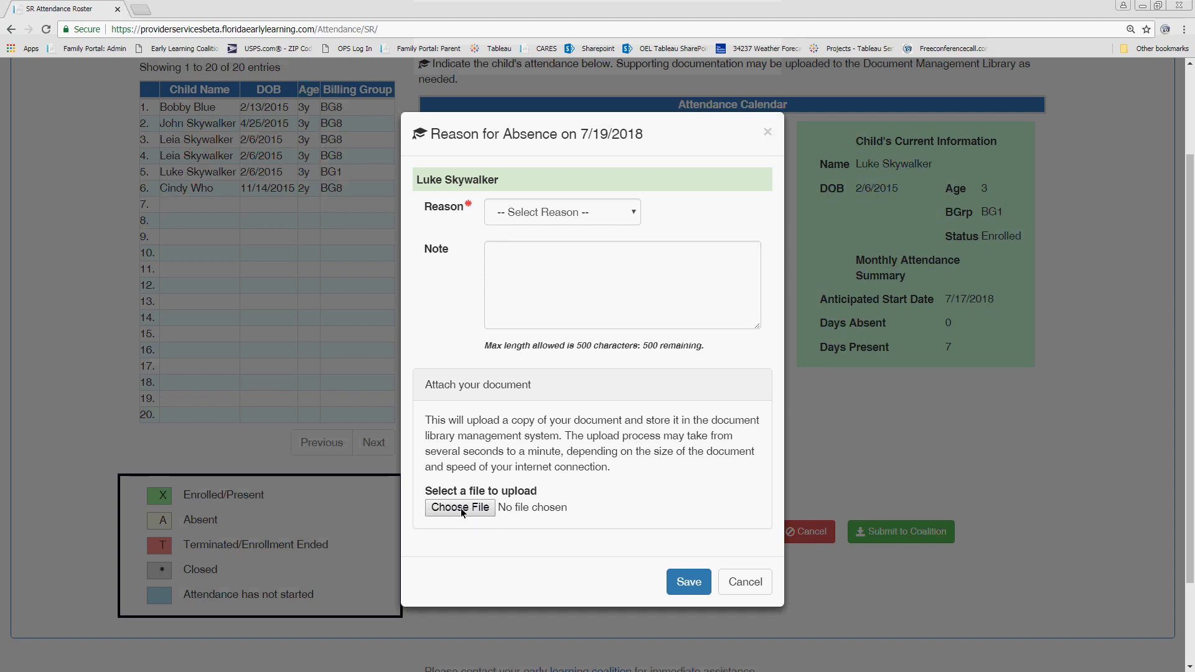
pyautogui.click(575, 218)
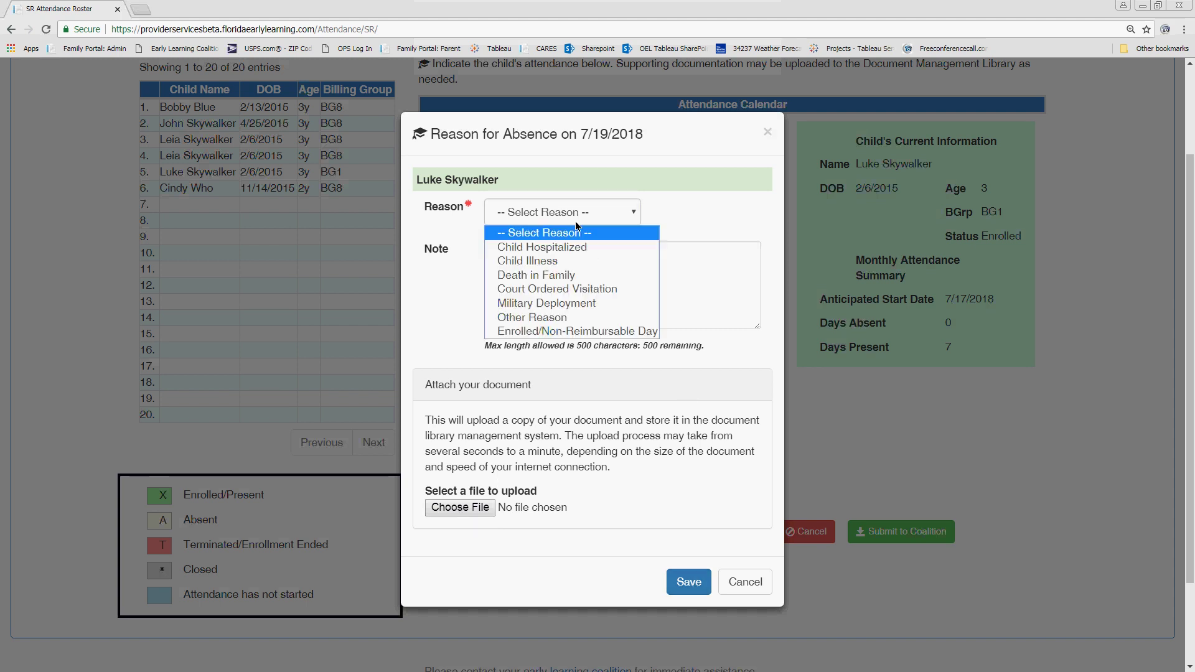
pyautogui.click(561, 262)
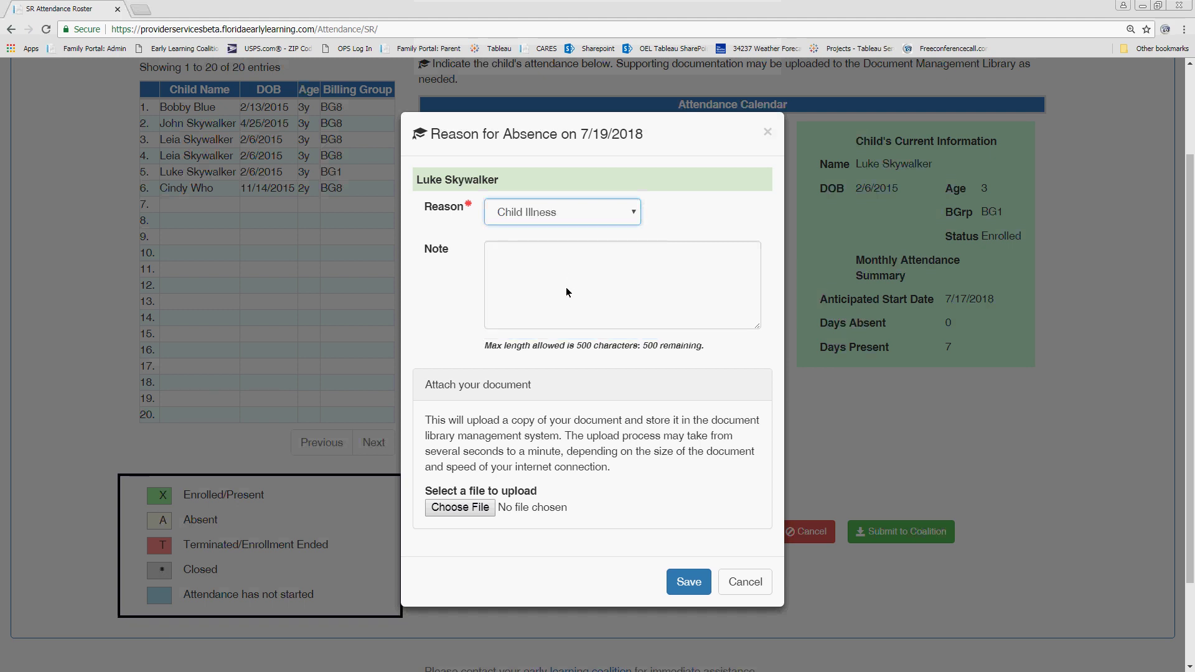
pyautogui.click(690, 584)
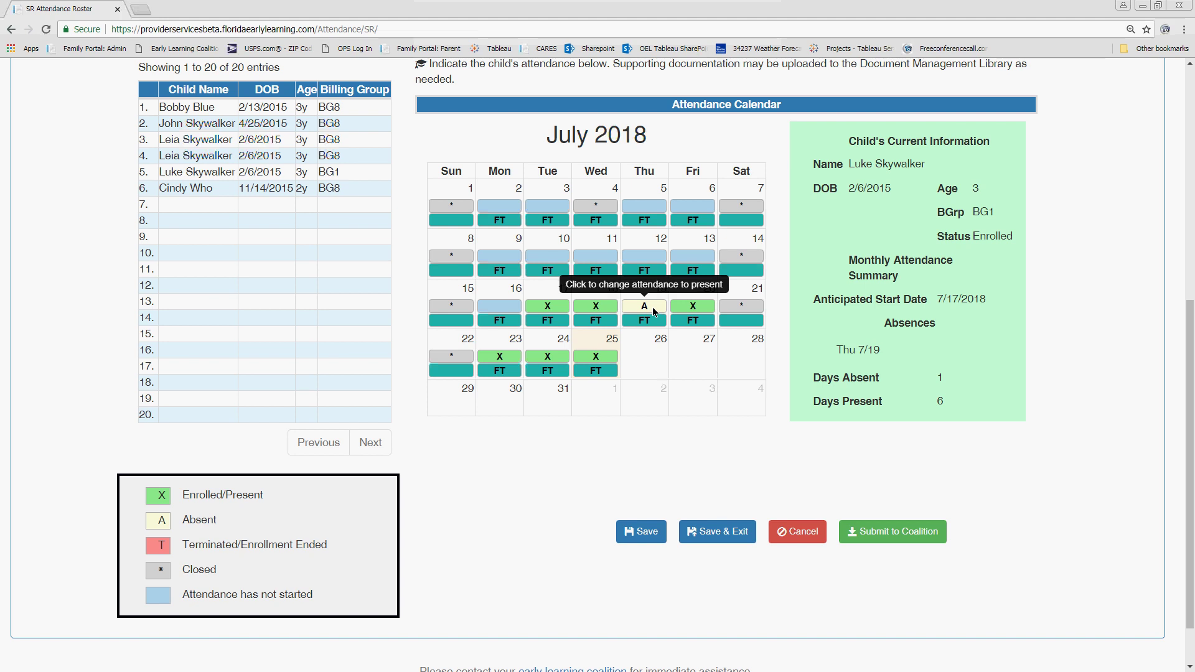
# Step: Change the fifth listed child's 7/19/2018 attendance from absent back to present and confirm the change
pyautogui.click(654, 310)
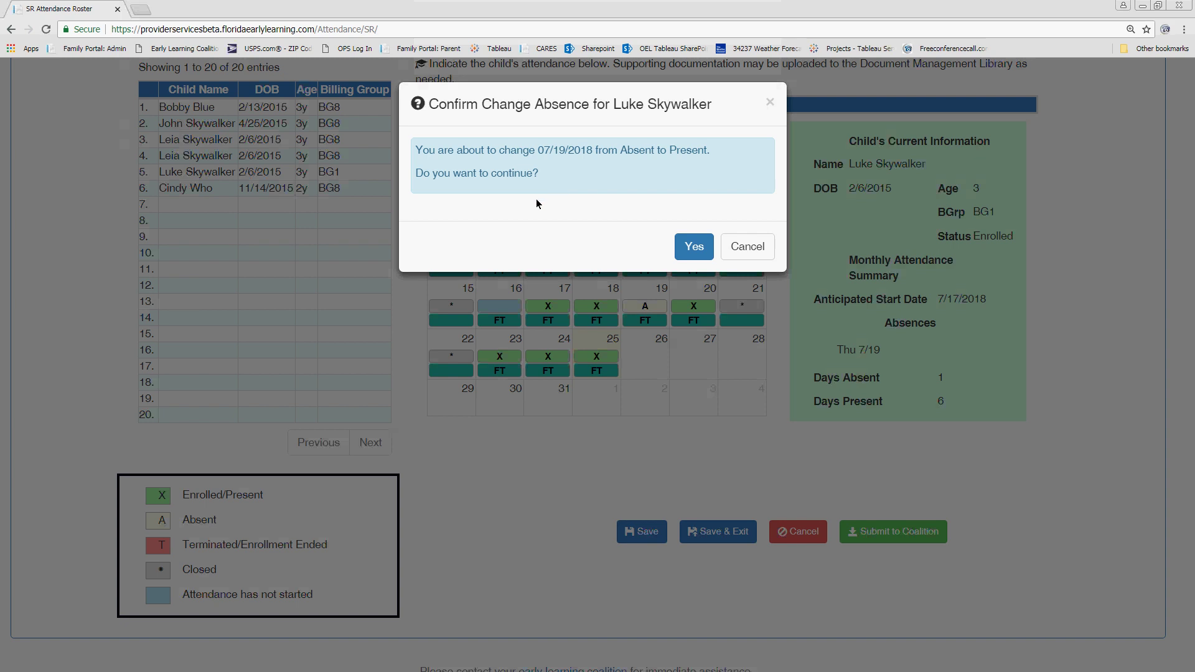
pyautogui.click(685, 252)
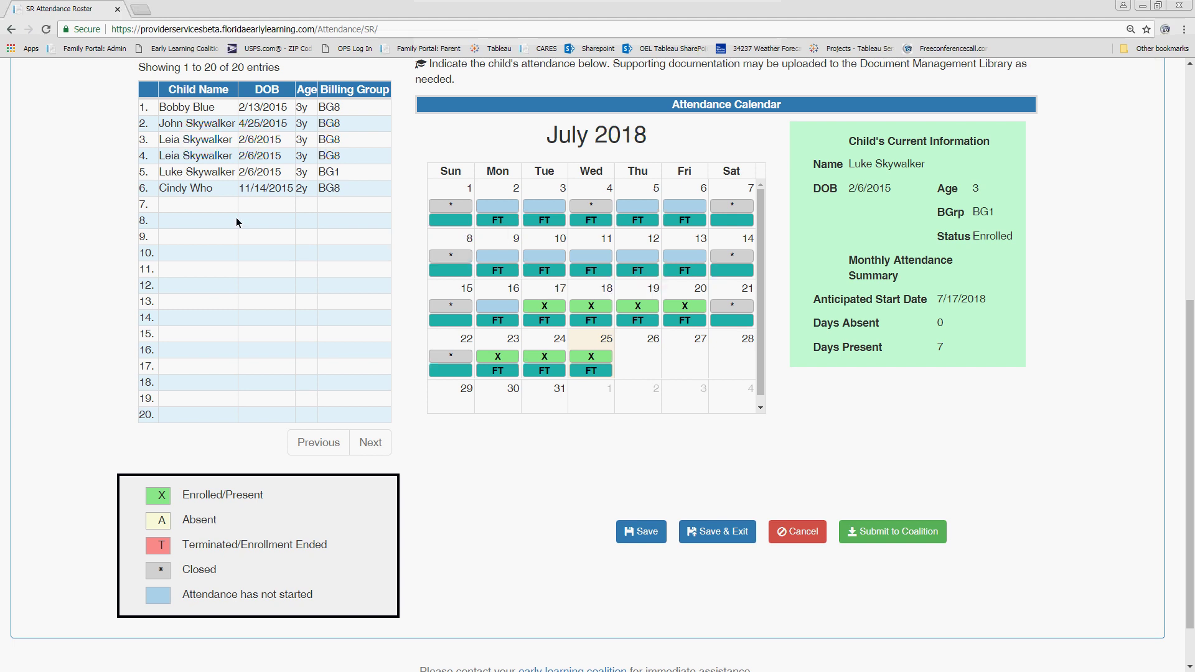
# Step: Search the roster for the sixth listed child's last name, and open that child's July 2018 attendance calendar
pyautogui.scroll(4, 302, 306)
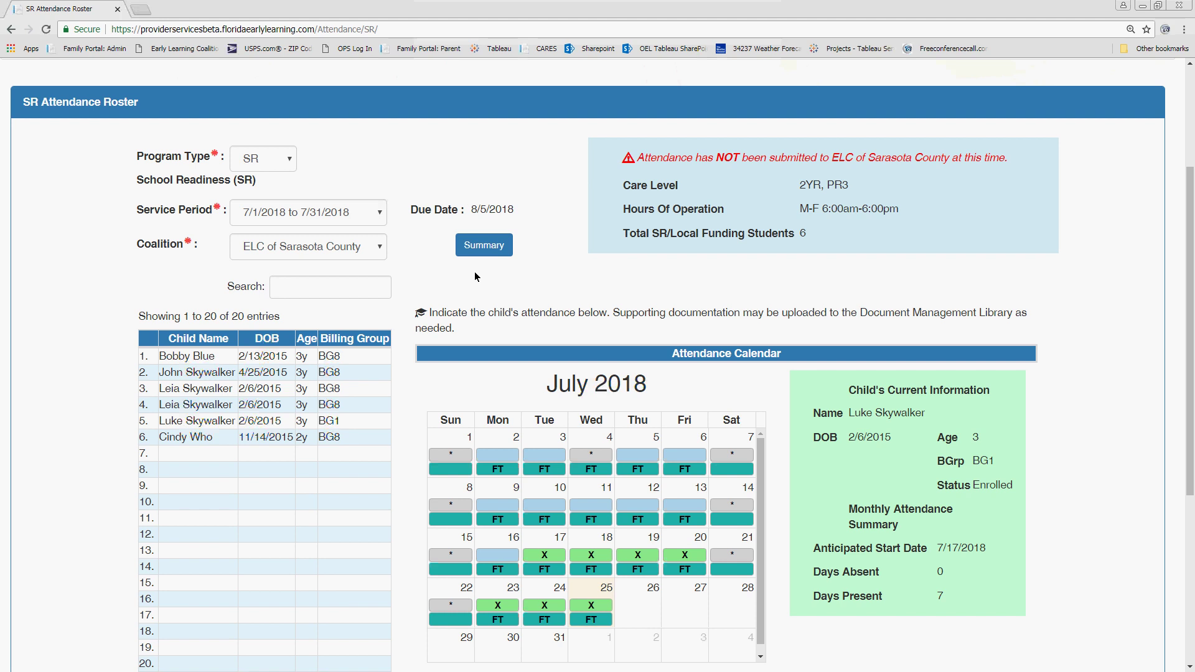
pyautogui.click(353, 297)
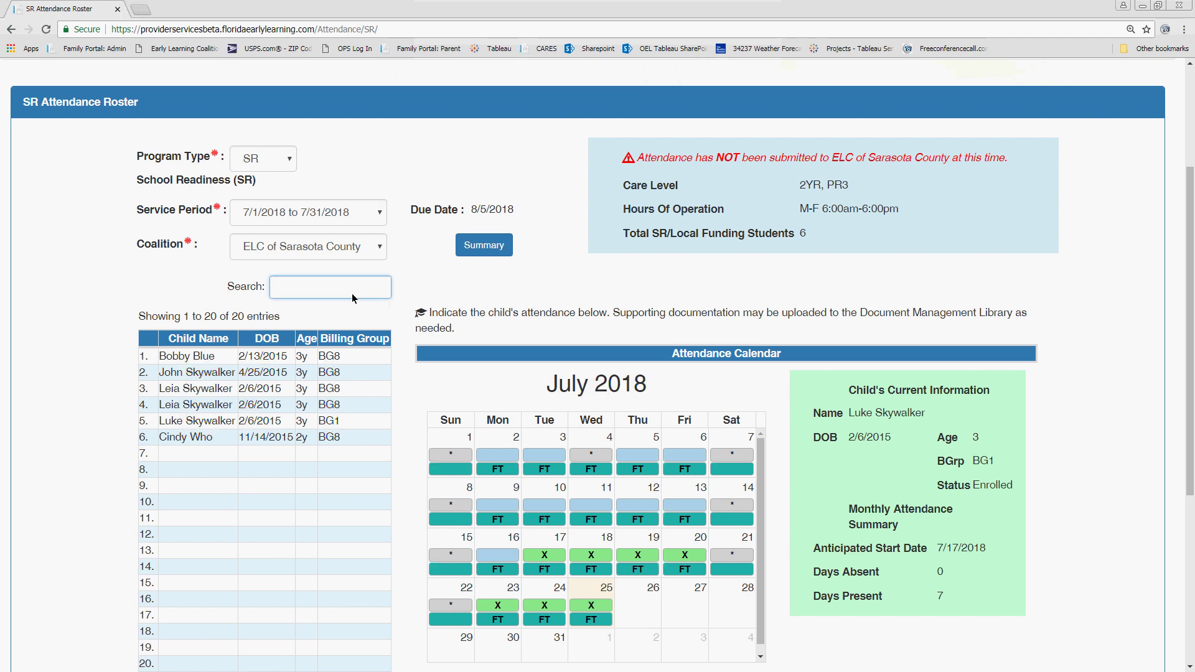
pyautogui.write('who')
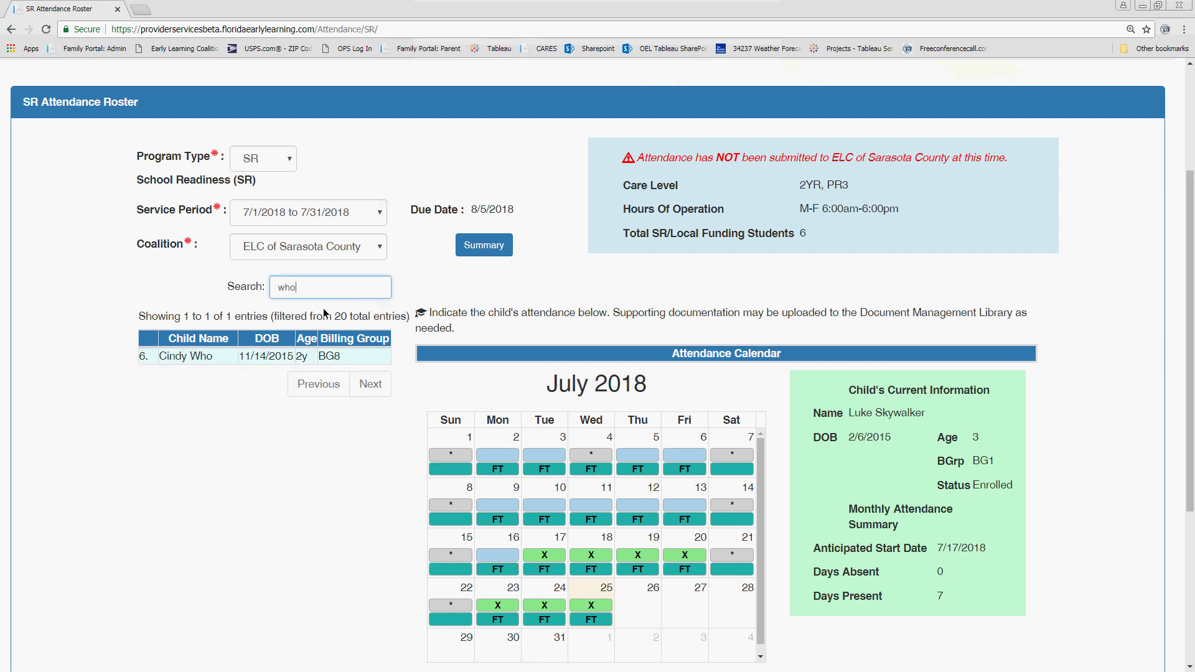
pyautogui.click(258, 362)
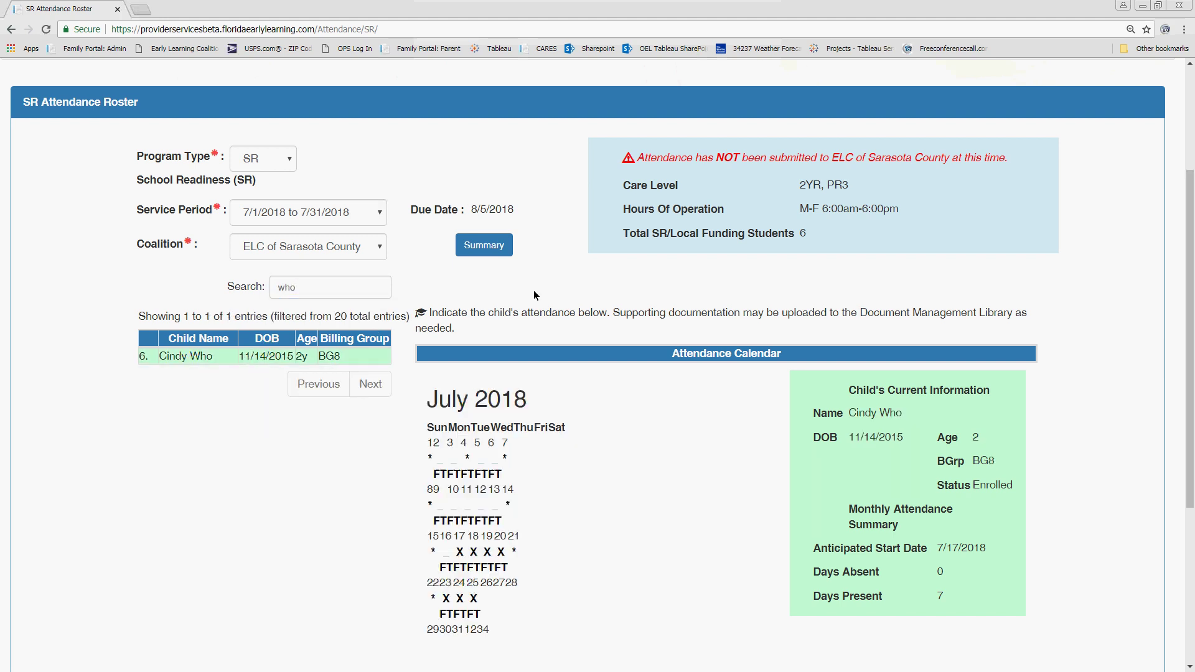
pyautogui.scroll(-2, 585, 270)
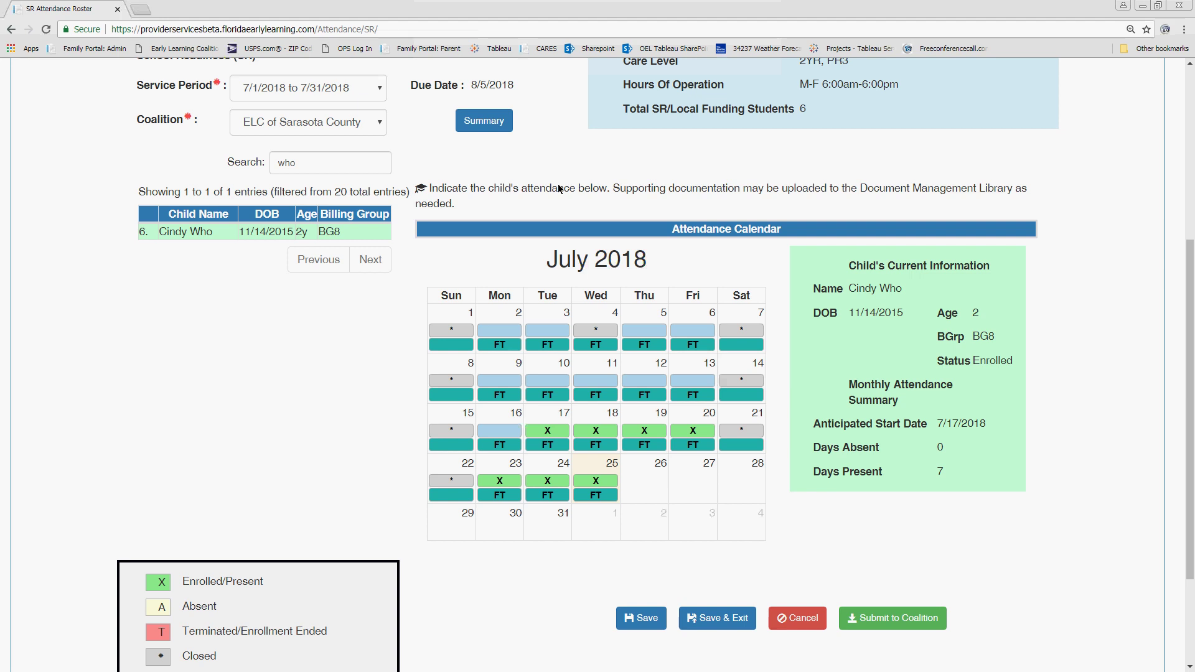
# Step: Examine the July 2018 attendance summary for all students, and close the summary
pyautogui.scroll(2, 559, 189)
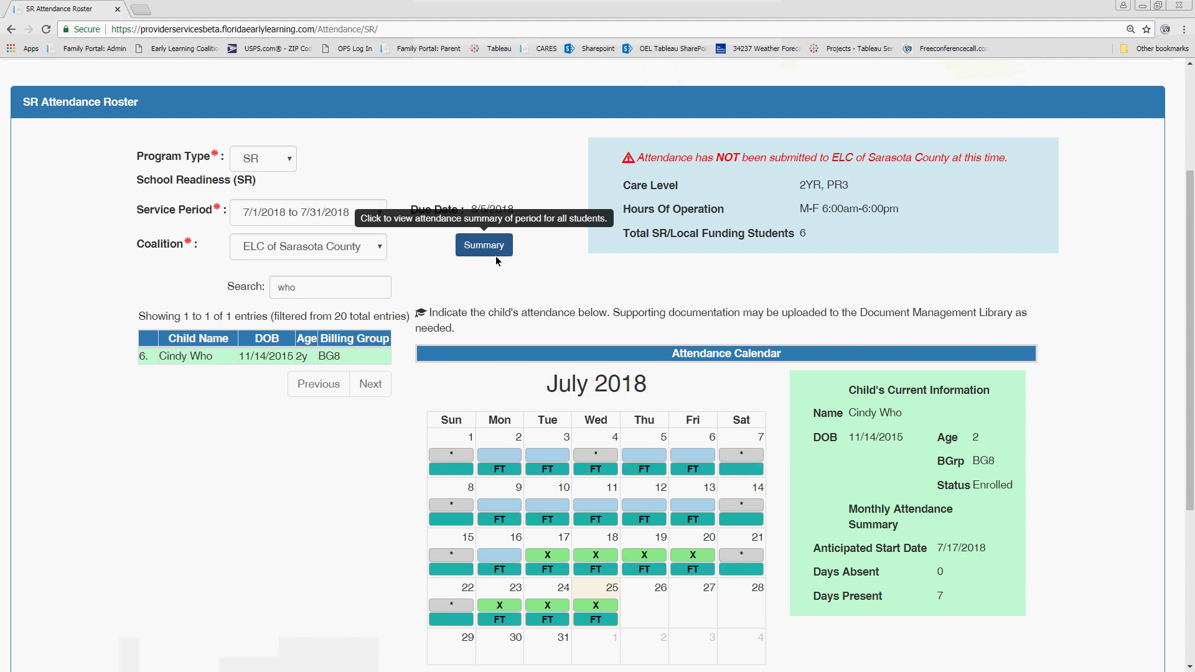
pyautogui.click(491, 252)
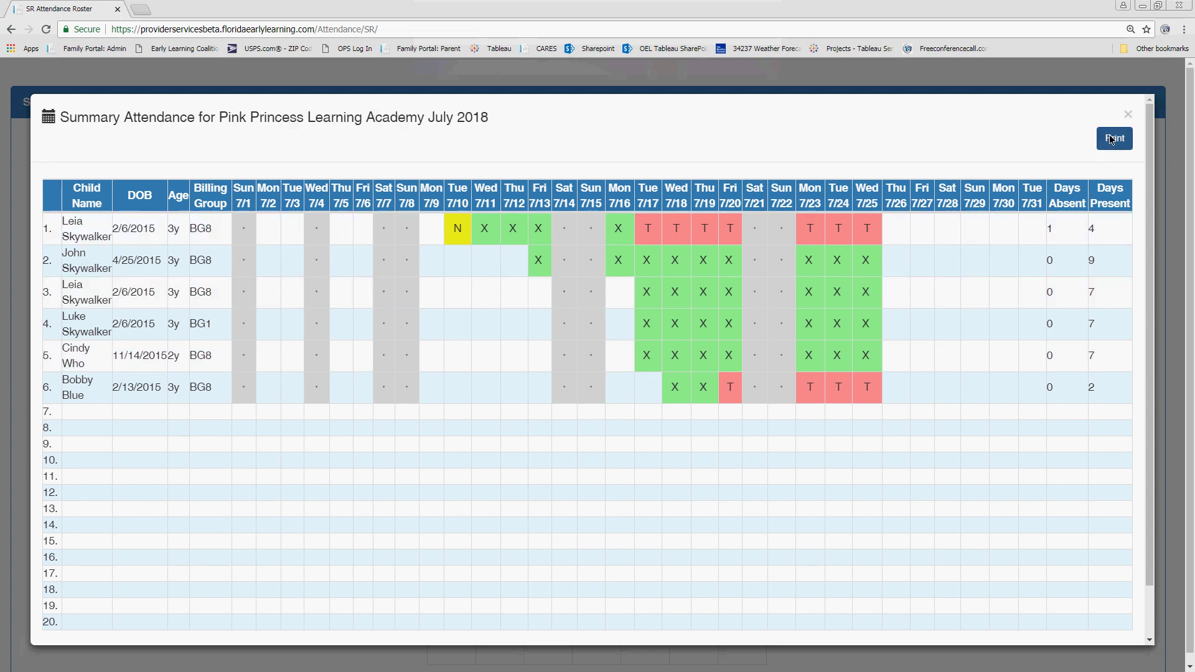
pyautogui.click(1129, 114)
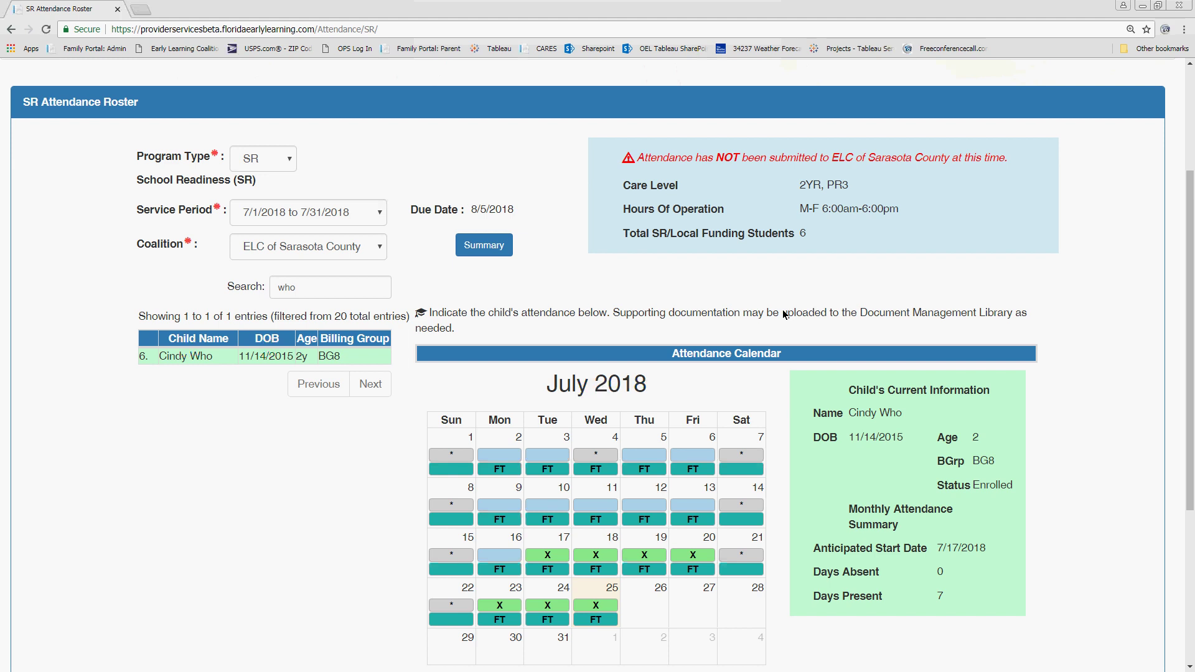
# Step: Start submitting the July 2018 attendance to the coalition, continue to Sign and Certify, and review the attendance grid and certification statements
pyautogui.scroll(-4, 784, 315)
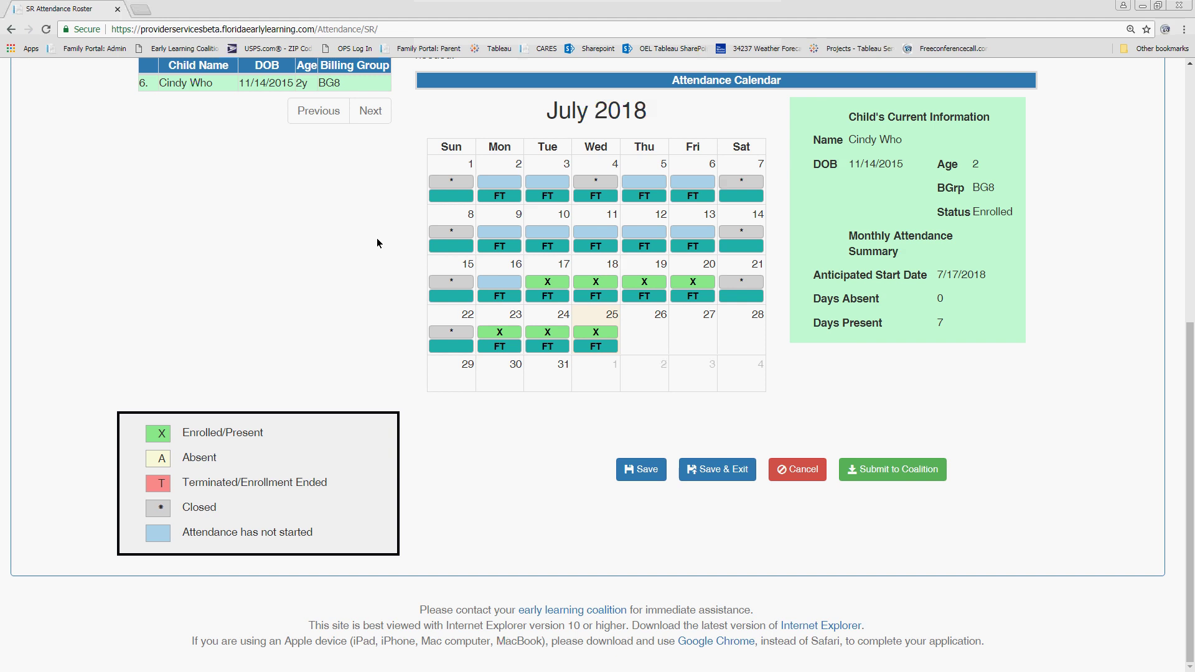
pyautogui.click(888, 469)
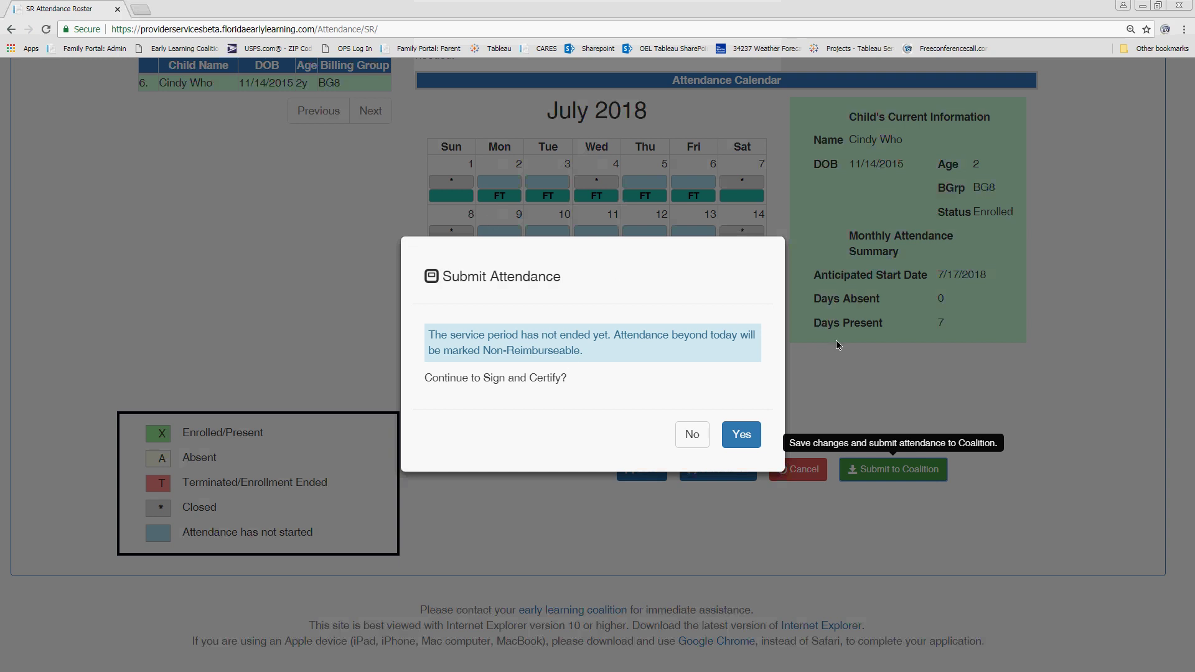
pyautogui.click(740, 435)
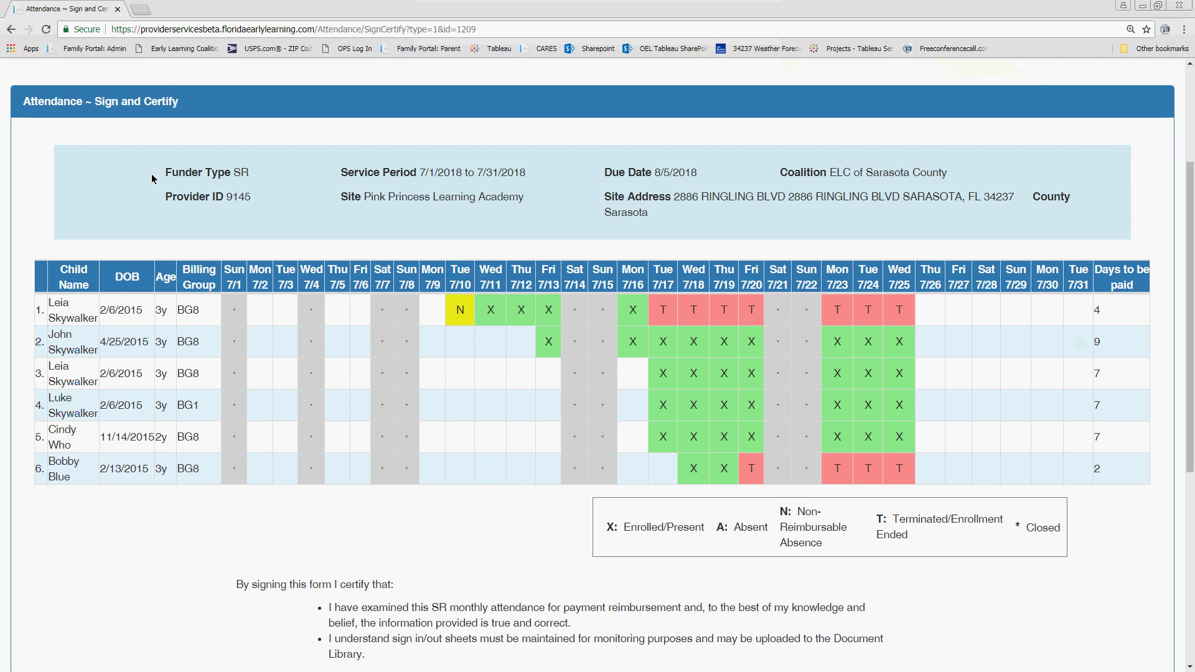
pyautogui.scroll(-3, 152, 179)
pyautogui.scroll(1, 121, 157)
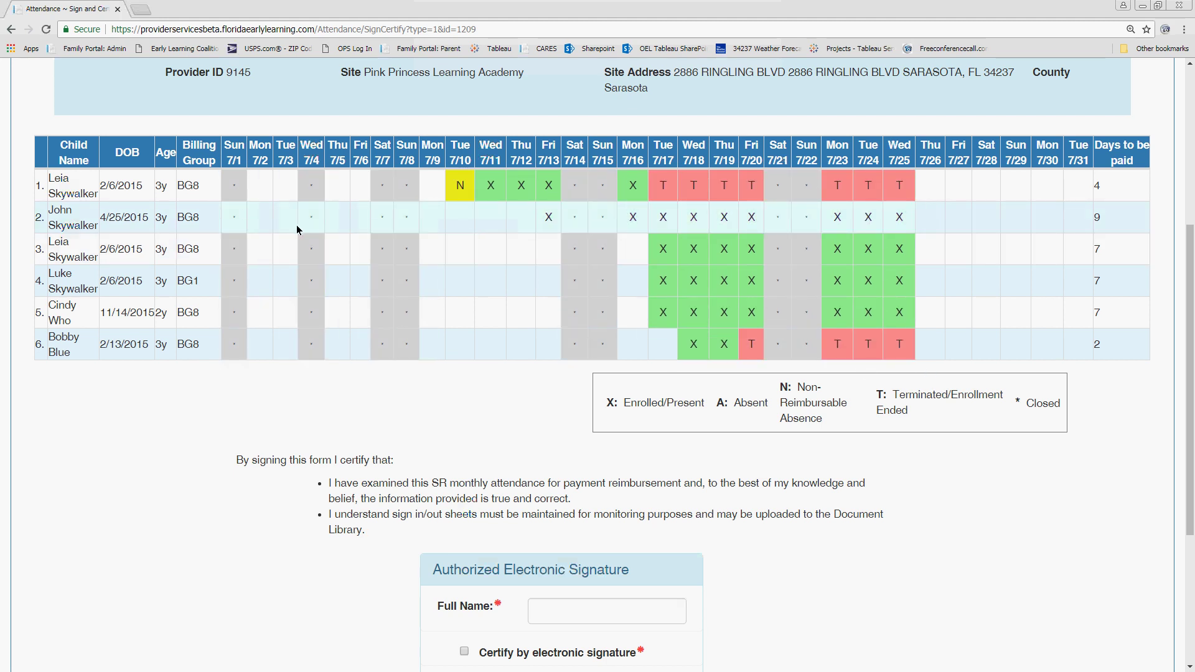
pyautogui.scroll(-2, 297, 225)
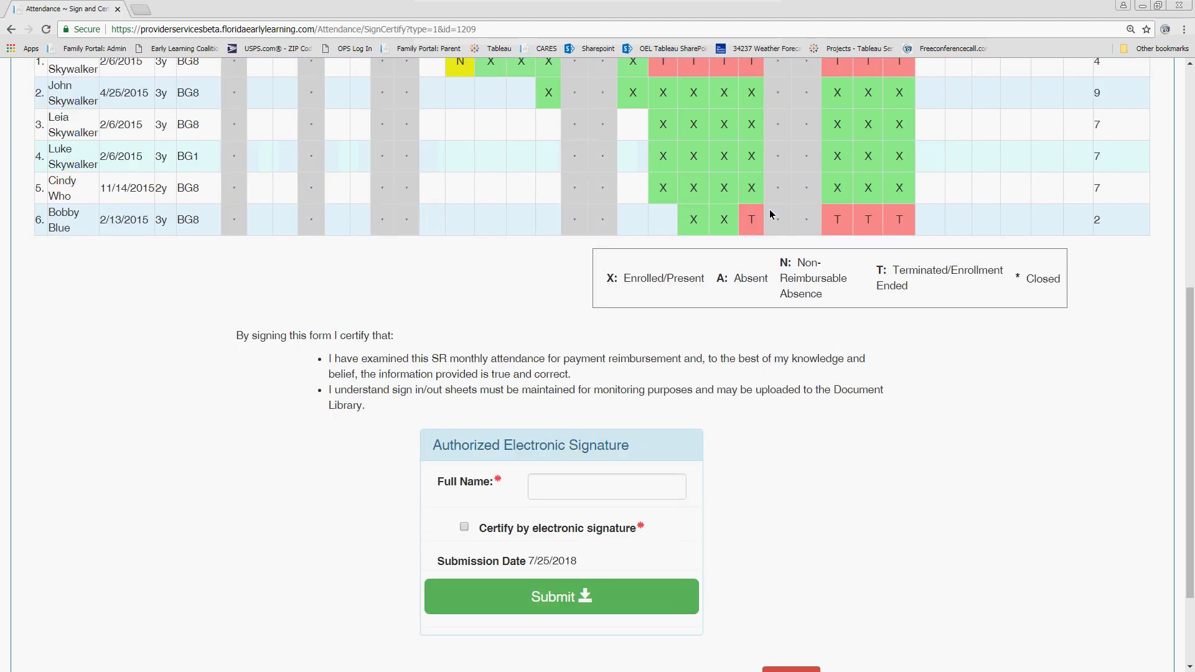
pyautogui.scroll(2, 691, 249)
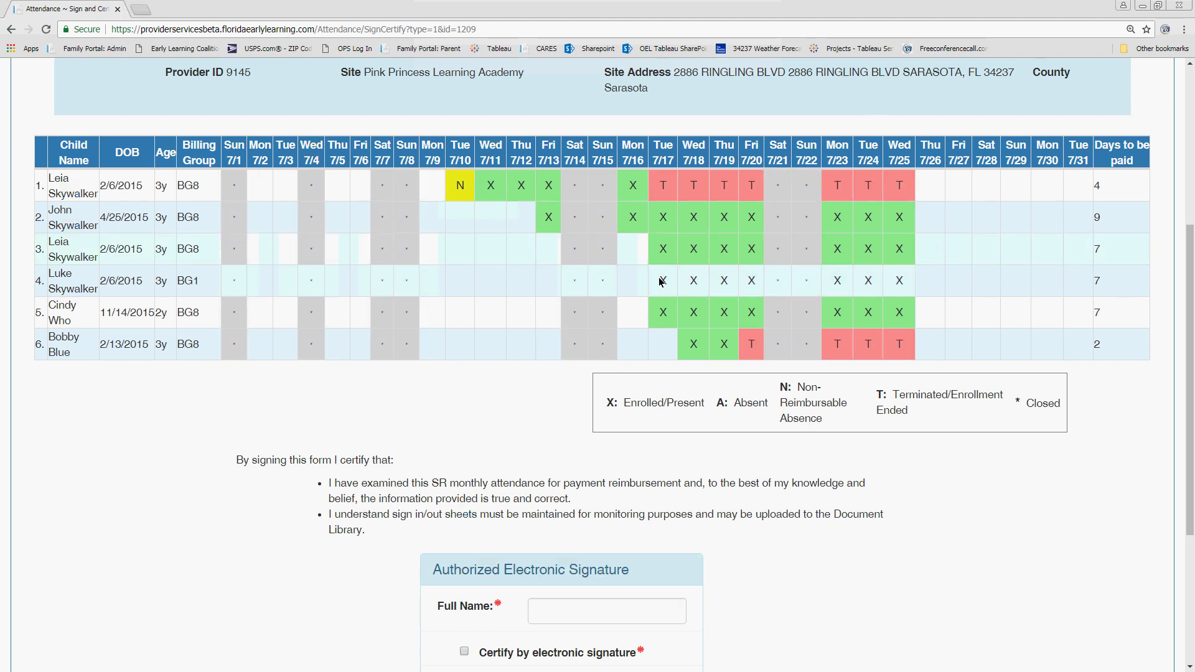
pyautogui.scroll(-4, 659, 312)
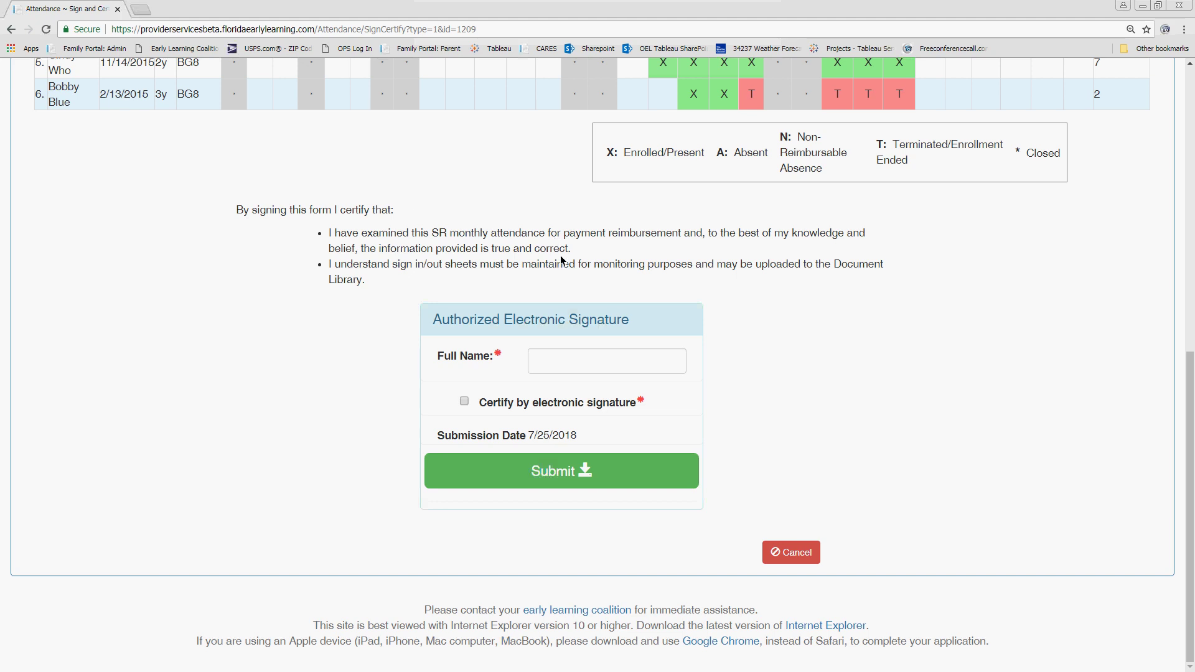
# Step: Sign the attendance form with the full name ELC Sarasota, certify by electronic signature, and submit it
pyautogui.click(560, 369)
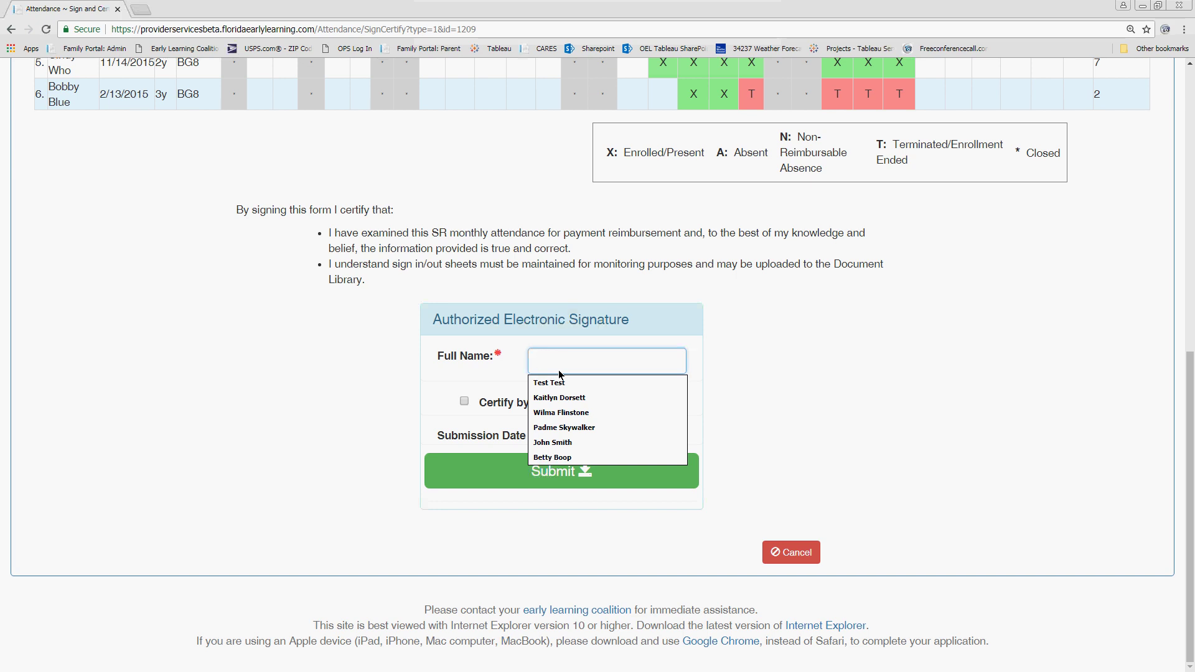
pyautogui.write('ELC Saras')
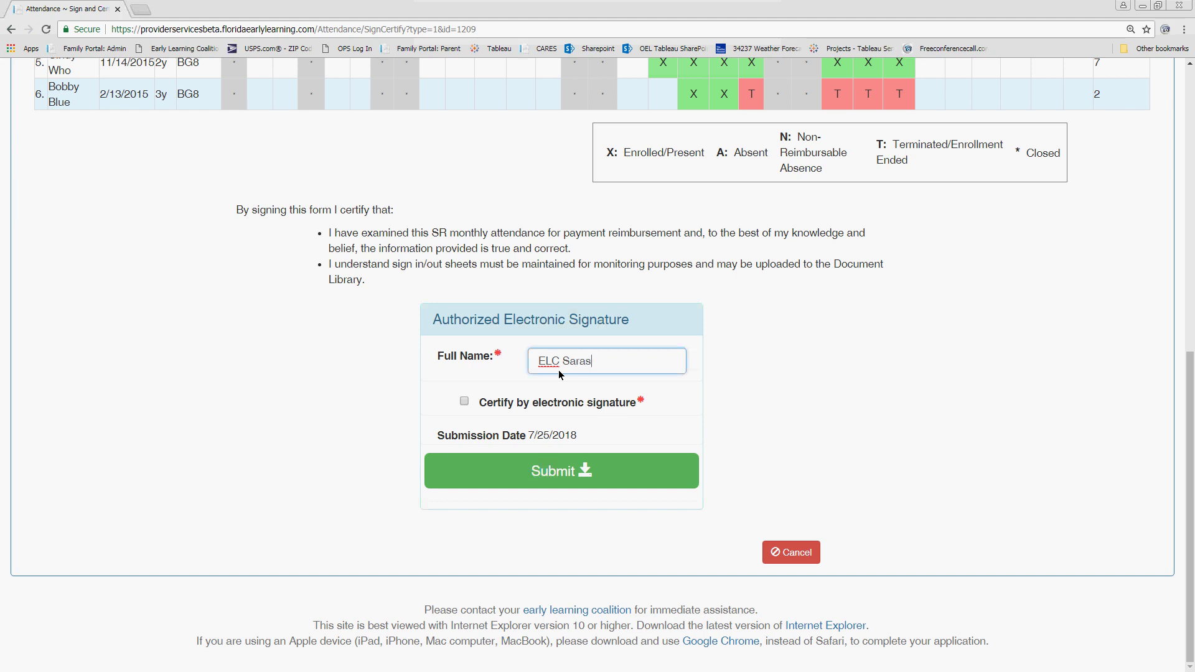
pyautogui.click(465, 403)
pyautogui.click(549, 468)
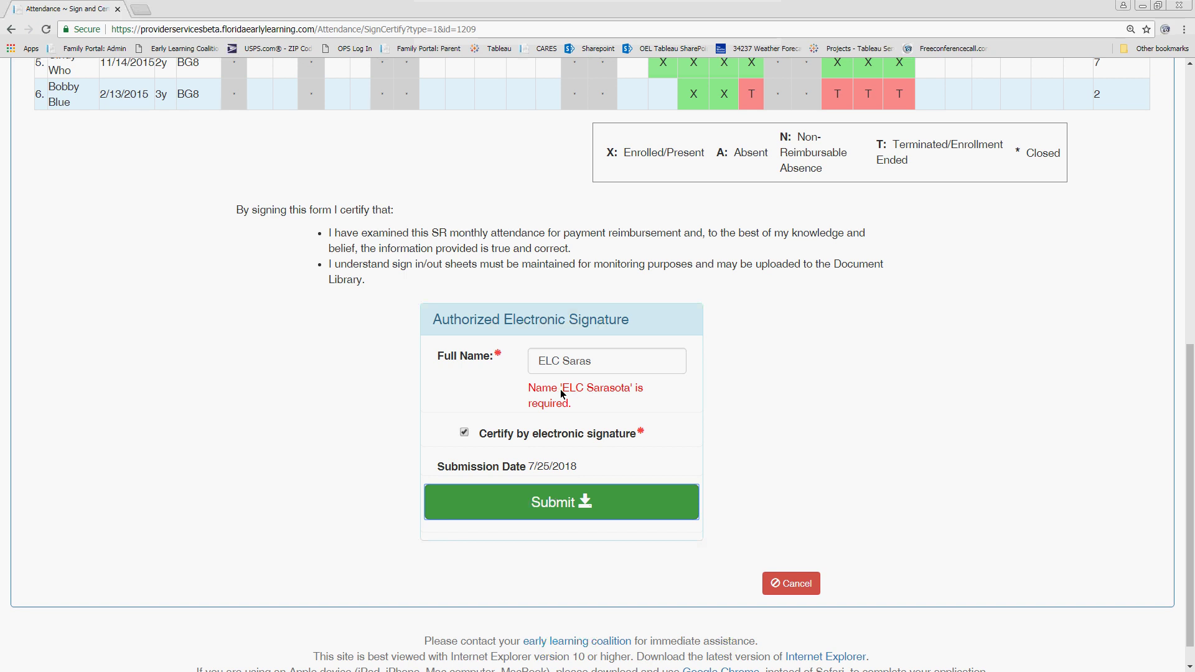
pyautogui.click(598, 363)
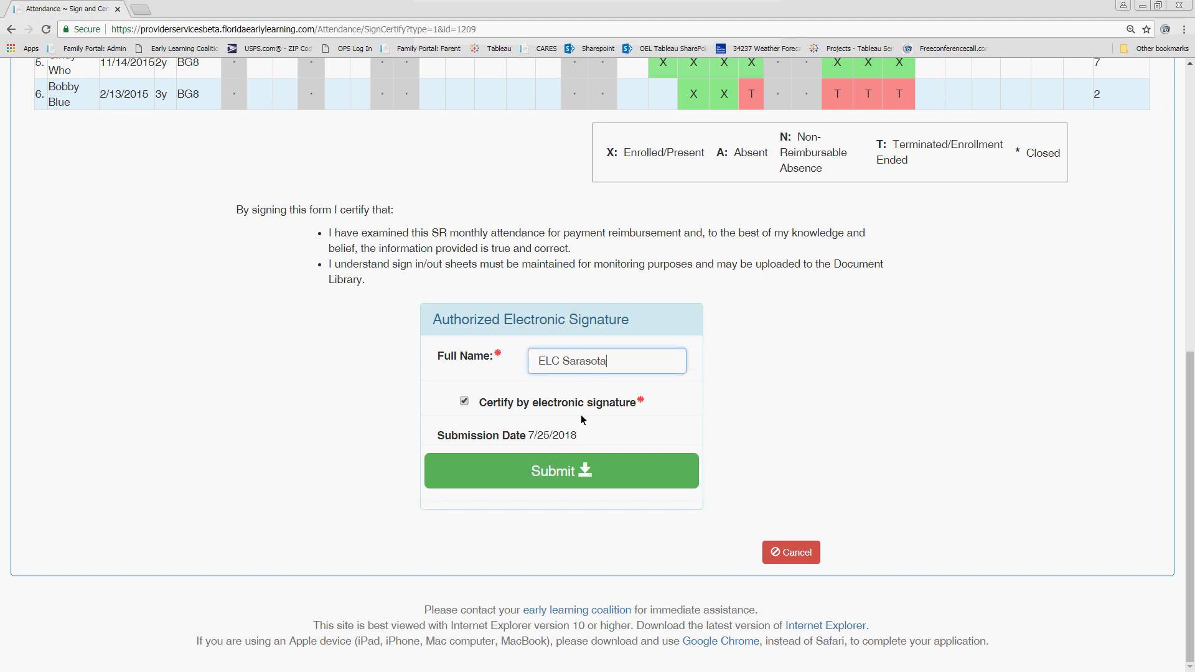
pyautogui.click(570, 476)
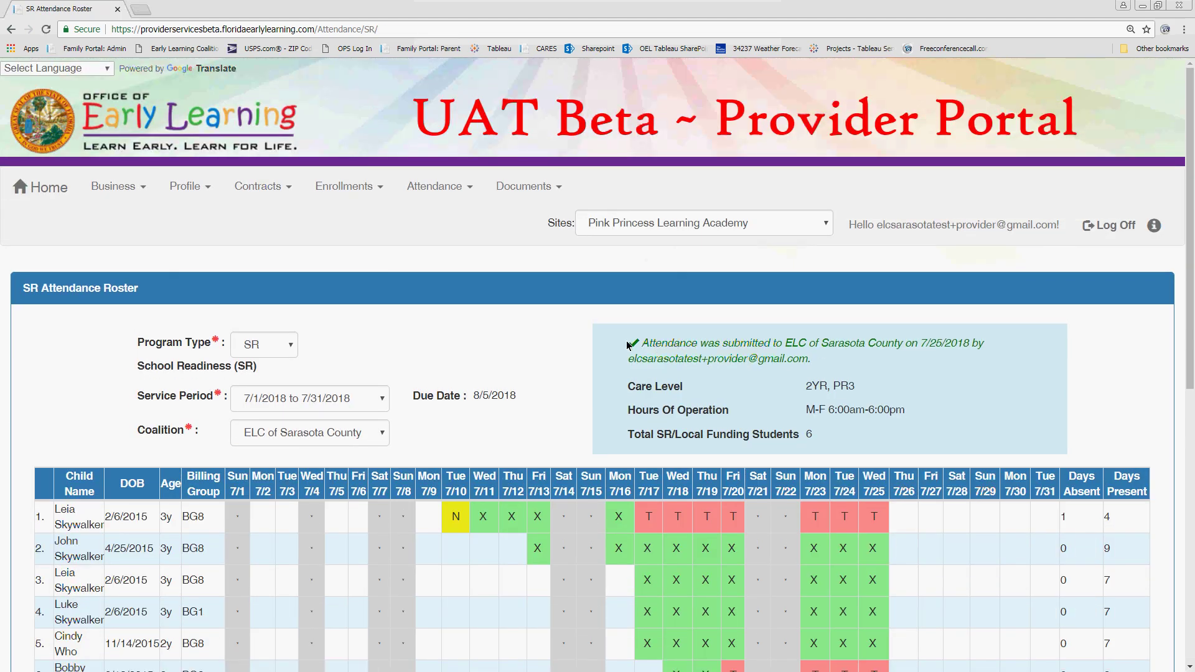
# Step: Review the submission notice and the submitted July 2018 attendance roster, and return to the portal's home page
pyautogui.moveTo(627, 345); pyautogui.dragTo(989, 367)
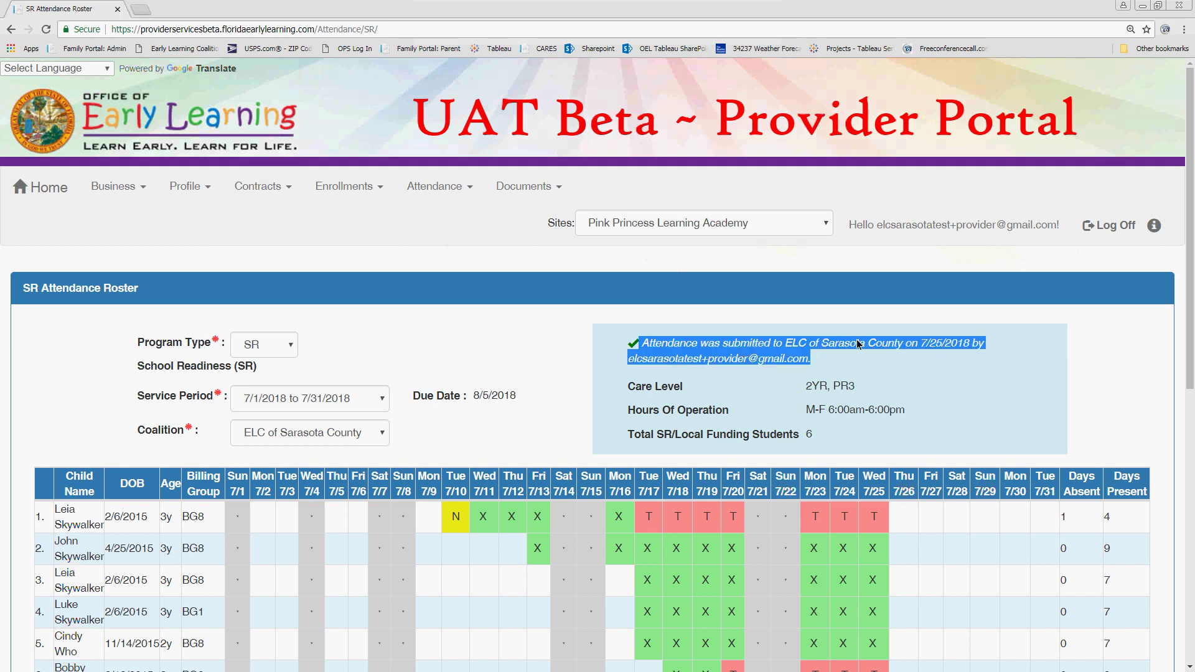
pyautogui.click(662, 327)
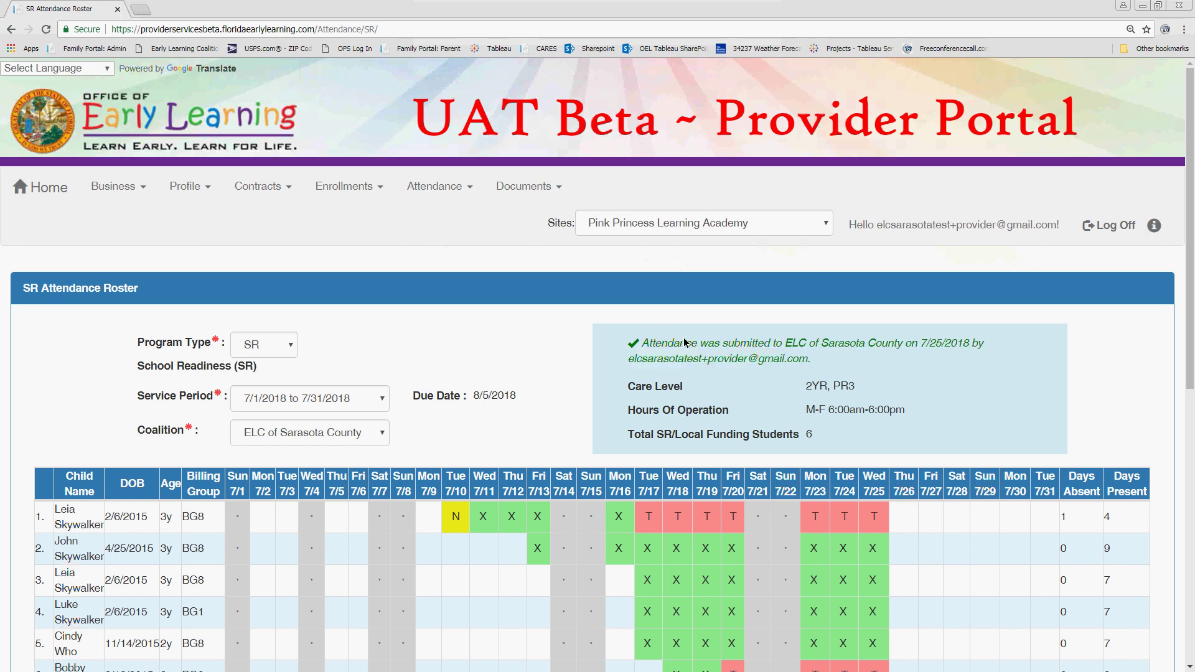
pyautogui.scroll(-6, 660, 353)
pyautogui.scroll(7, 112, 245)
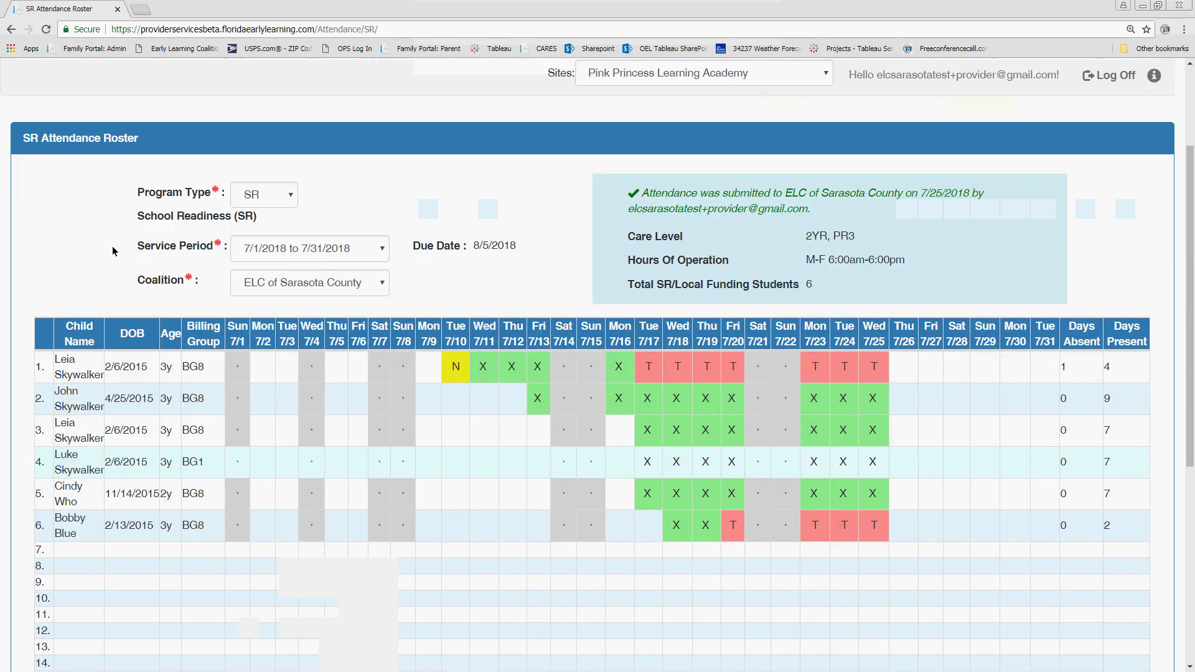
pyautogui.click(45, 188)
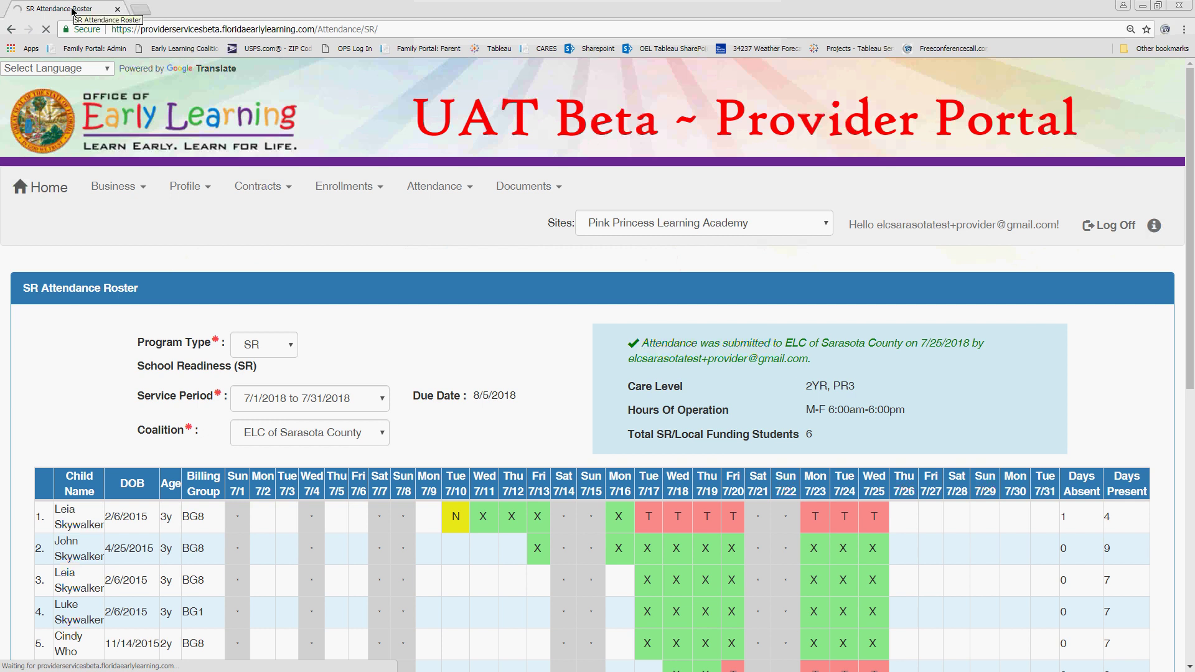